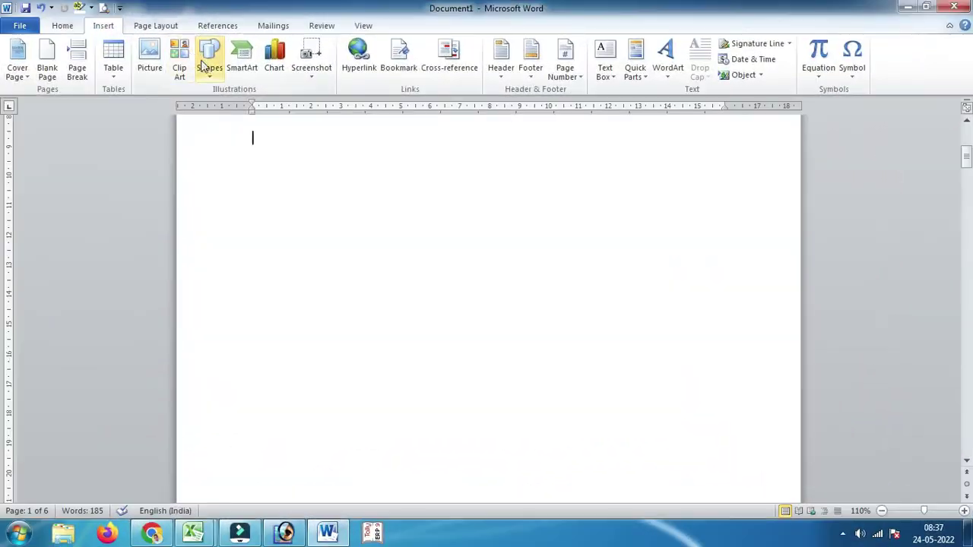
# Open the Shapes gallery from the Insert tab.
pyautogui.click(209, 59)
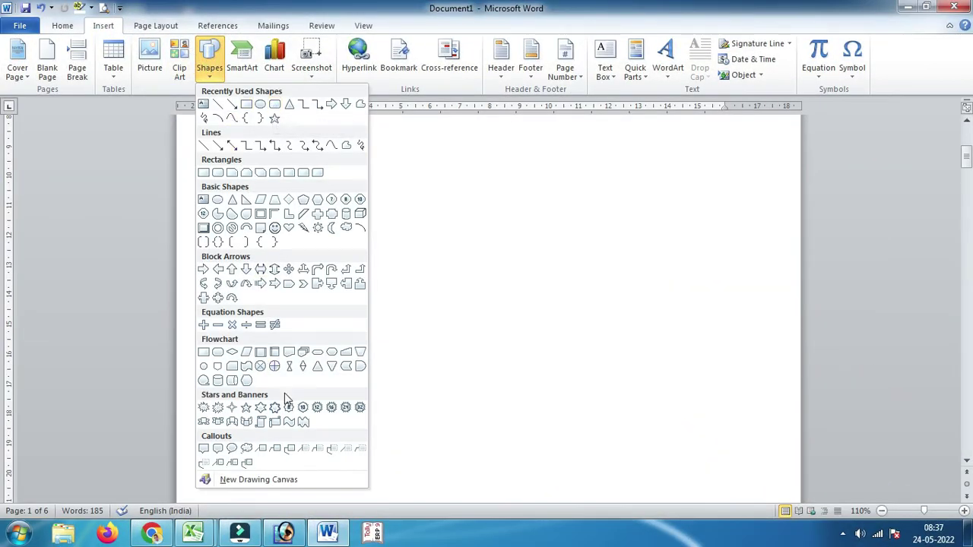
# Draw a Wave shape on the page and deepen its curve.
pyautogui.click(289, 425)
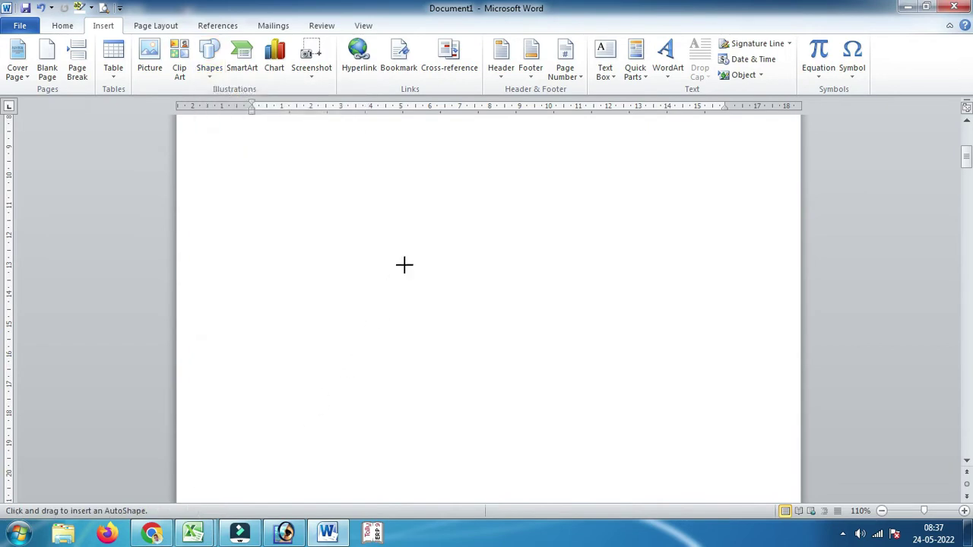
pyautogui.moveTo(444, 211); pyautogui.dragTo(698, 285)
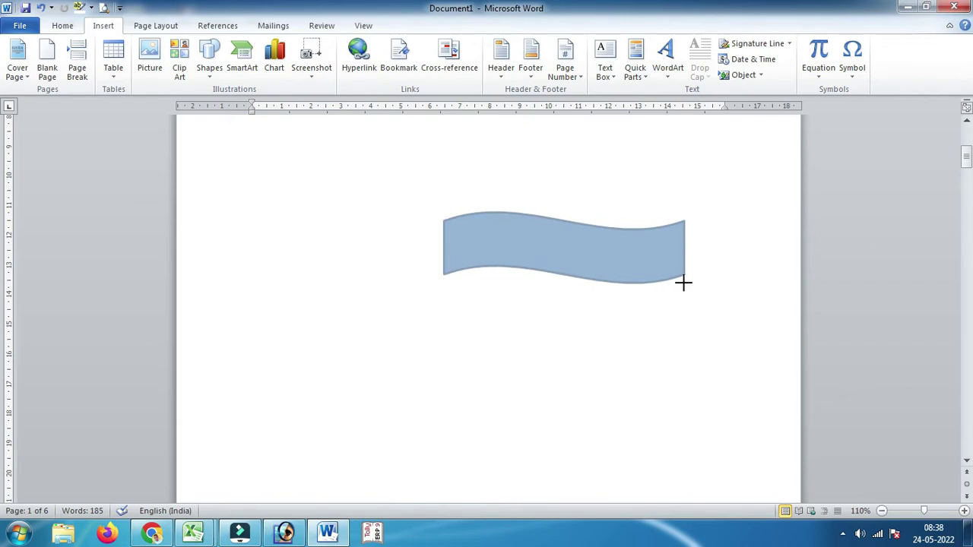
pyautogui.moveTo(698, 285); pyautogui.dragTo(685, 283)
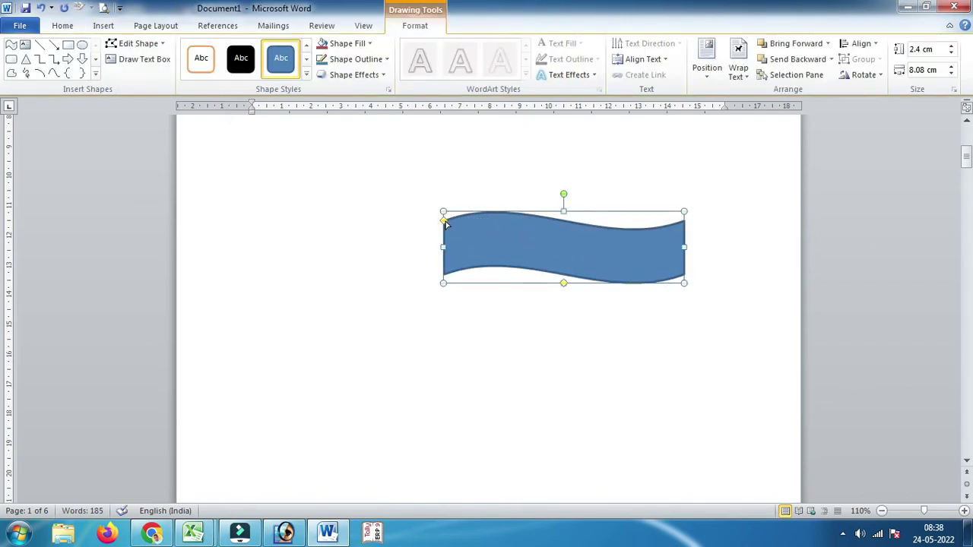
pyautogui.hotkey('ctrl', 'd')
pyautogui.moveTo(447, 224); pyautogui.dragTo(441, 255)
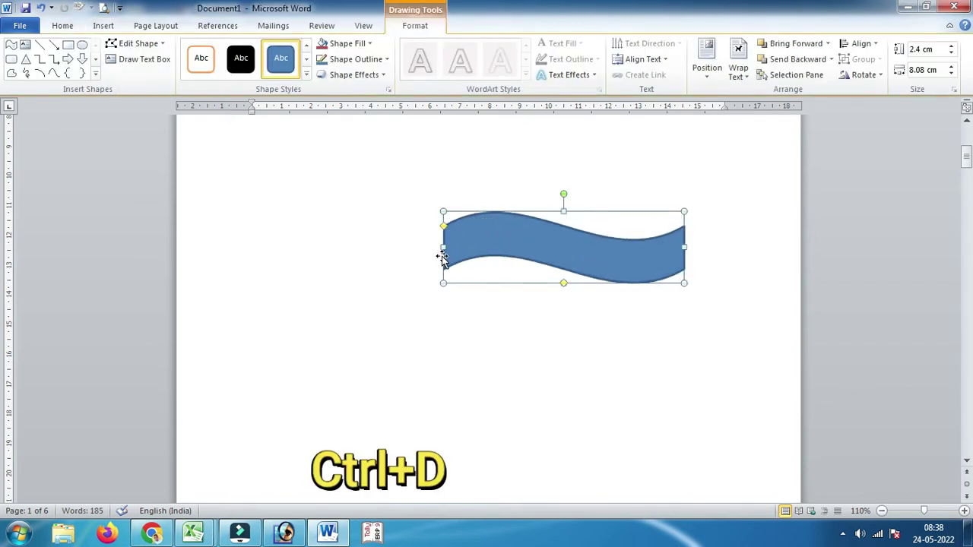
# Duplicate the wave twice, stacking each copy edge to edge below the previous one.
pyautogui.hotkey('ctrl', 'd')
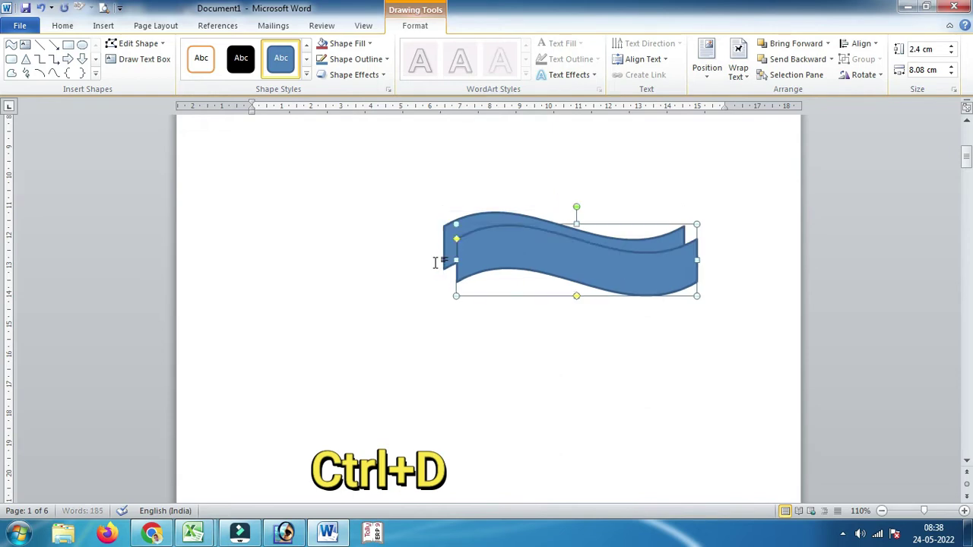
pyautogui.moveTo(528, 246); pyautogui.dragTo(514, 276)
pyautogui.press('Up')
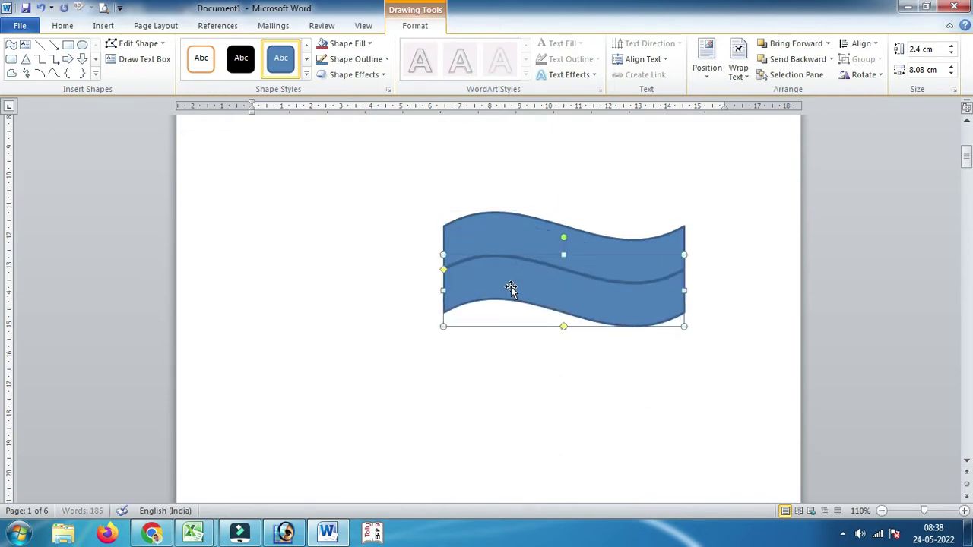
pyautogui.press('Up')
pyautogui.press('Down')
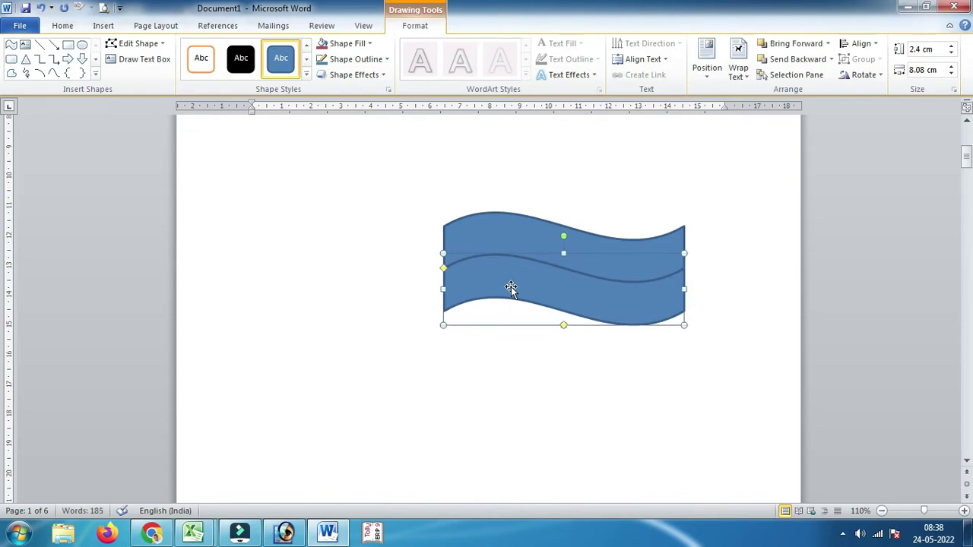
pyautogui.hotkey('ctrl', 'd')
pyautogui.moveTo(509, 298); pyautogui.dragTo(499, 328)
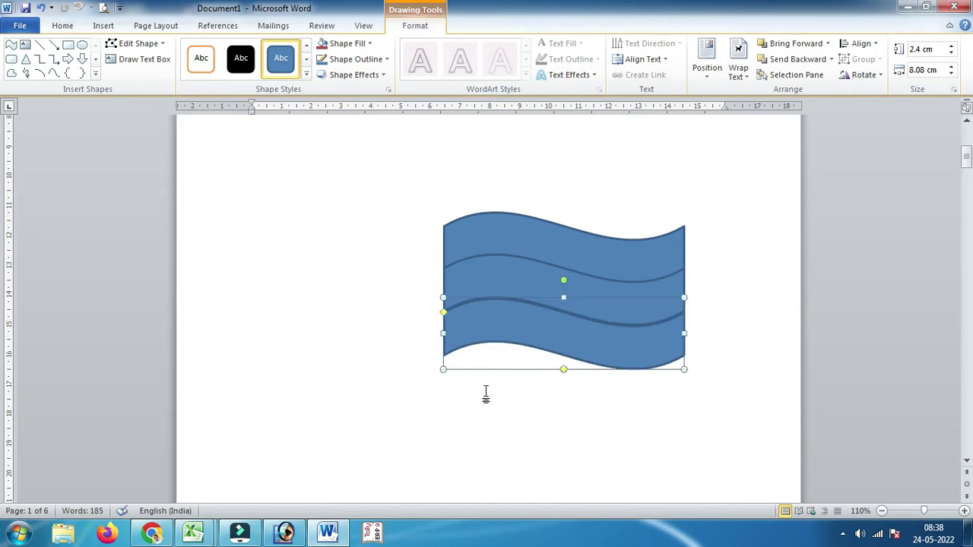
pyautogui.press('Up')
pyautogui.press('Up')
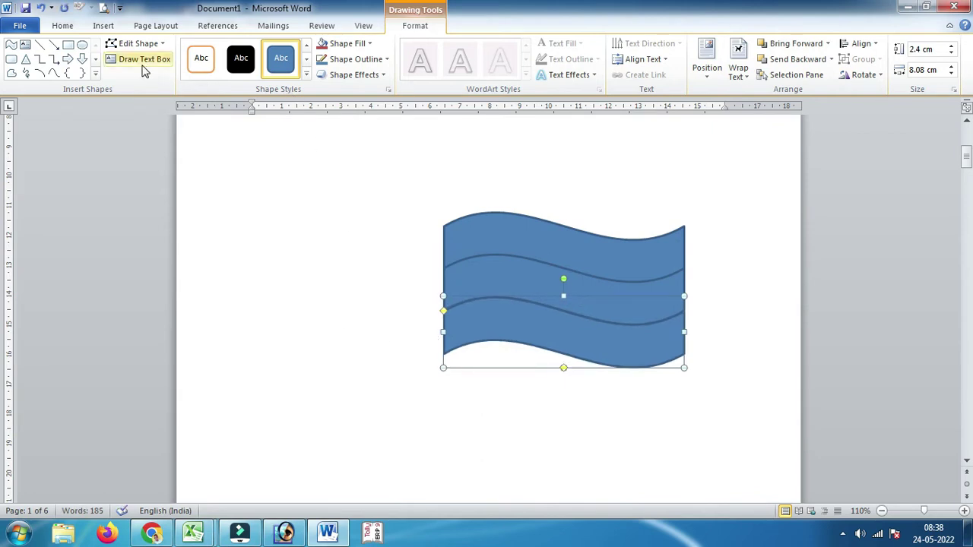
# Draw a small oval circle in the flag's centre and set its fill to No Fill.
pyautogui.click(82, 44)
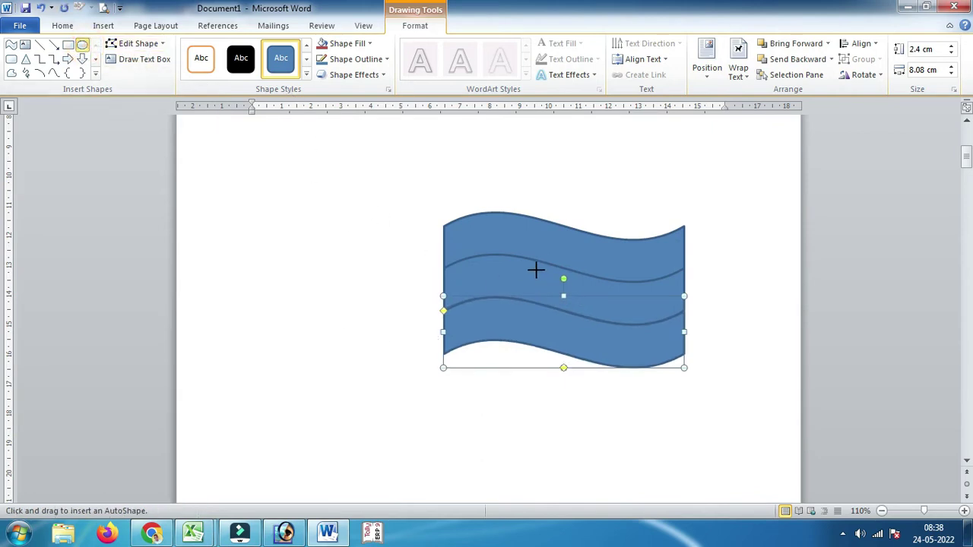
pyautogui.moveTo(536, 270); pyautogui.dragTo(570, 307)
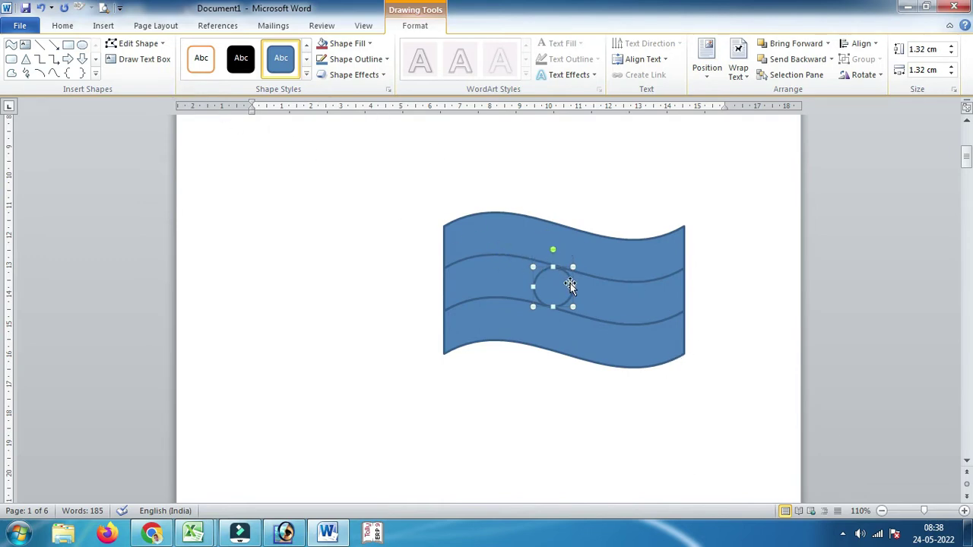
pyautogui.click(340, 47)
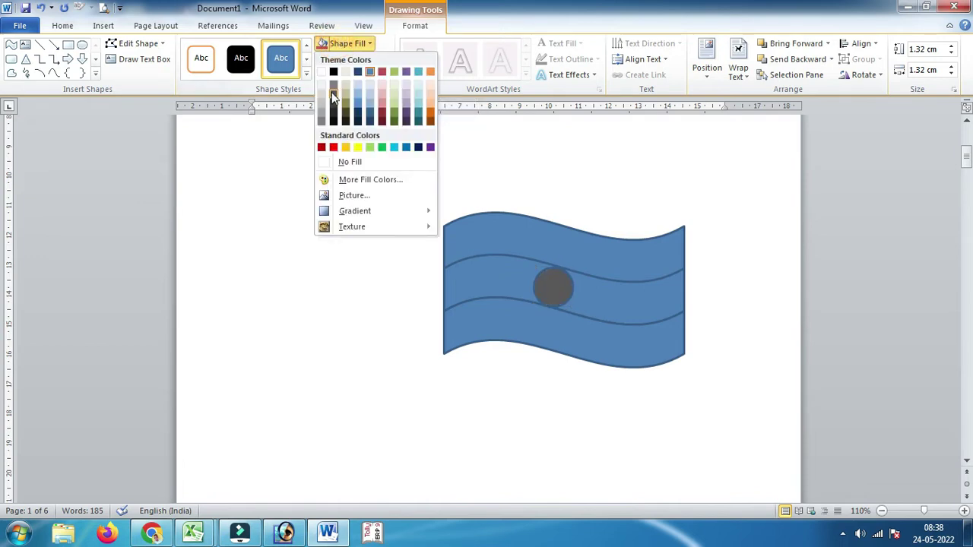
pyautogui.click(340, 169)
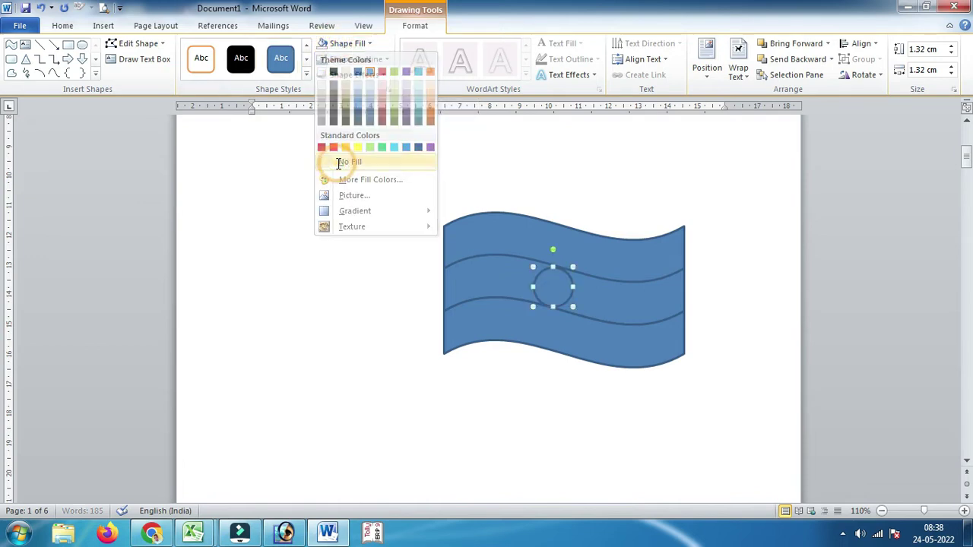
pyautogui.click(497, 236)
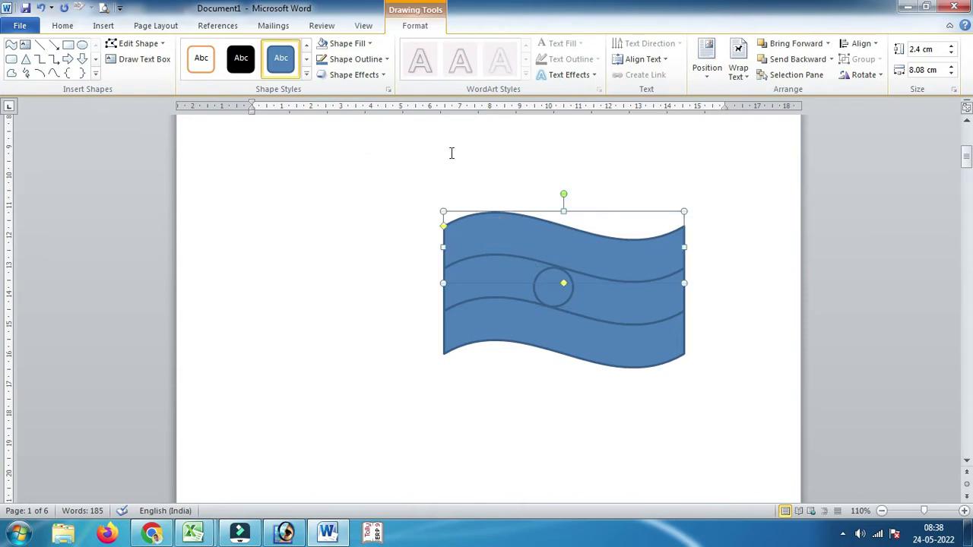
# Fill the top band with custom orange RGB 255, 153, 53.
pyautogui.click(346, 43)
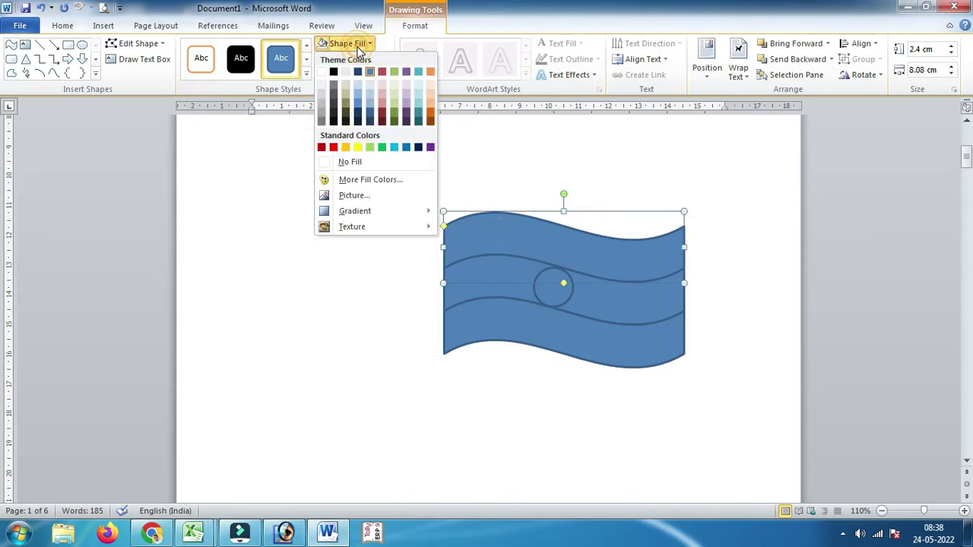
pyautogui.click(352, 181)
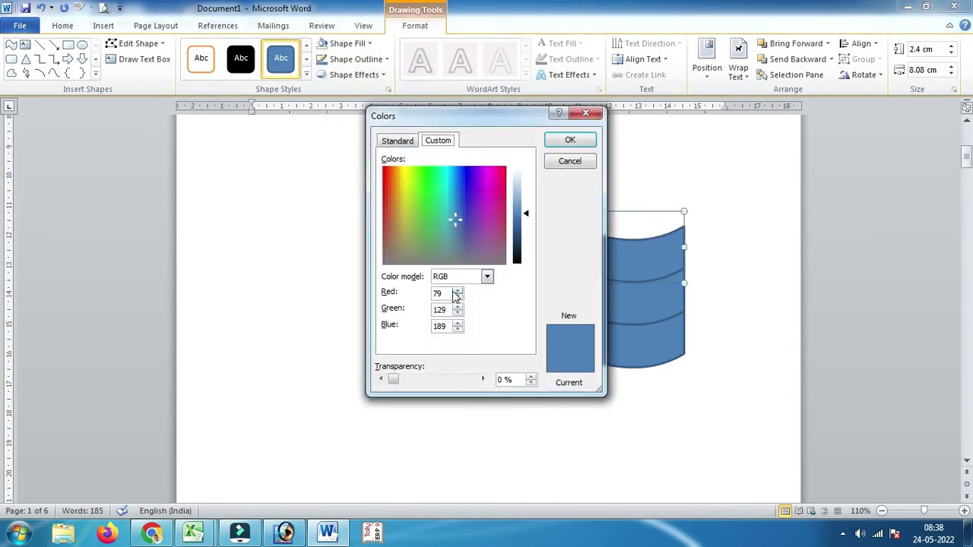
pyautogui.doubleClick(439, 295)
pyautogui.write('25')
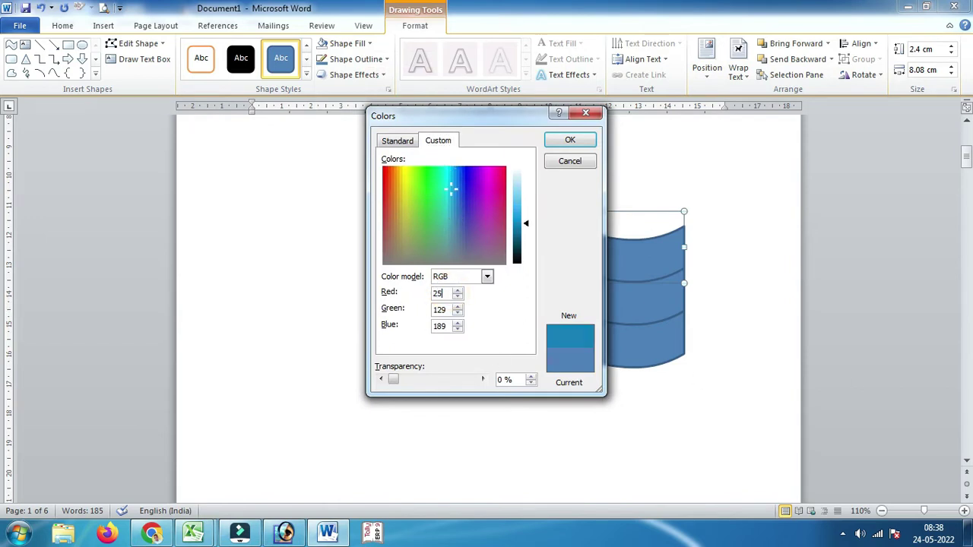
pyautogui.write('5')
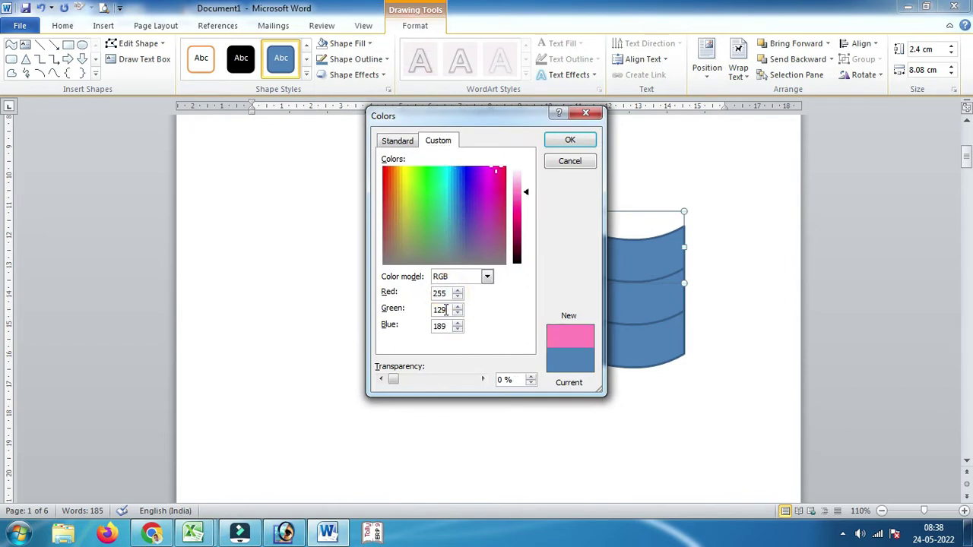
pyautogui.doubleClick(445, 310)
pyautogui.write('1')
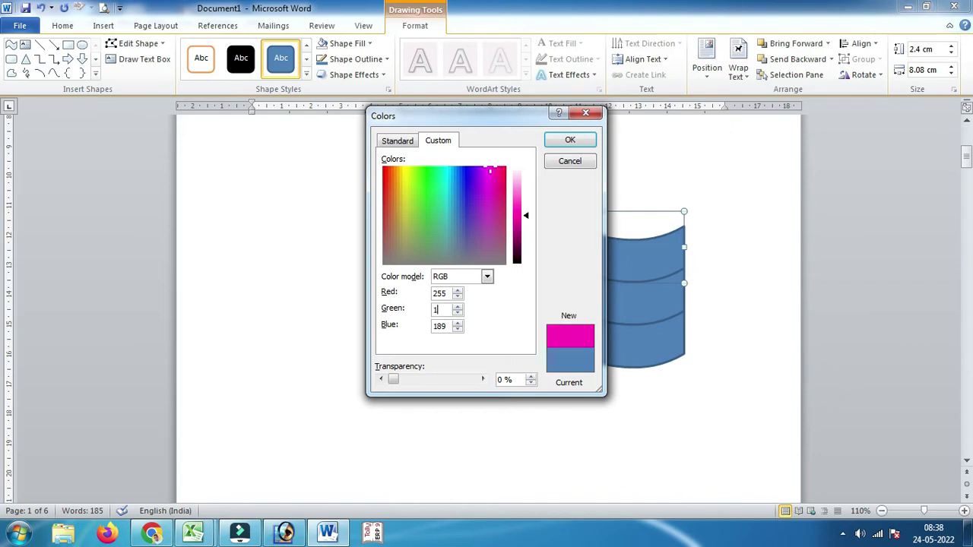
pyautogui.write('53')
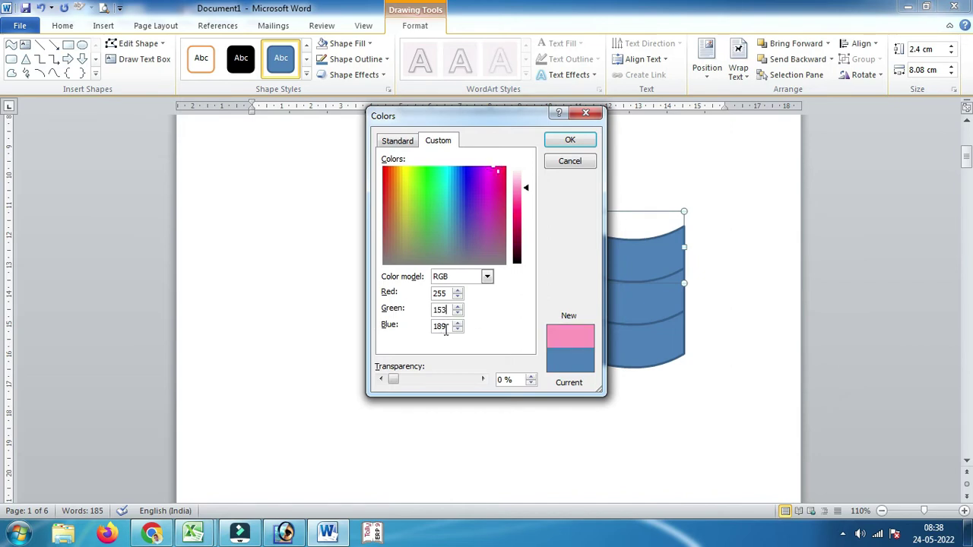
pyautogui.doubleClick(445, 327)
pyautogui.write('53')
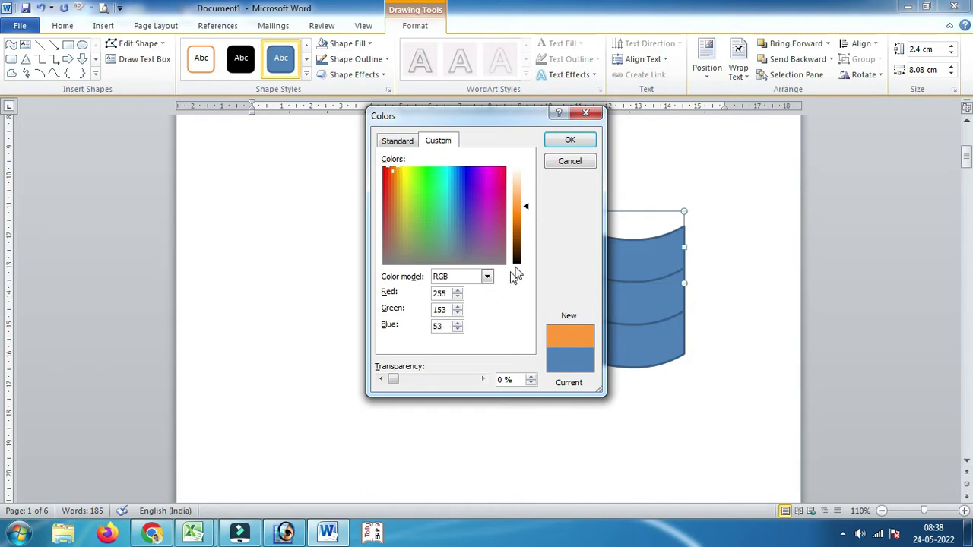
pyautogui.click(576, 140)
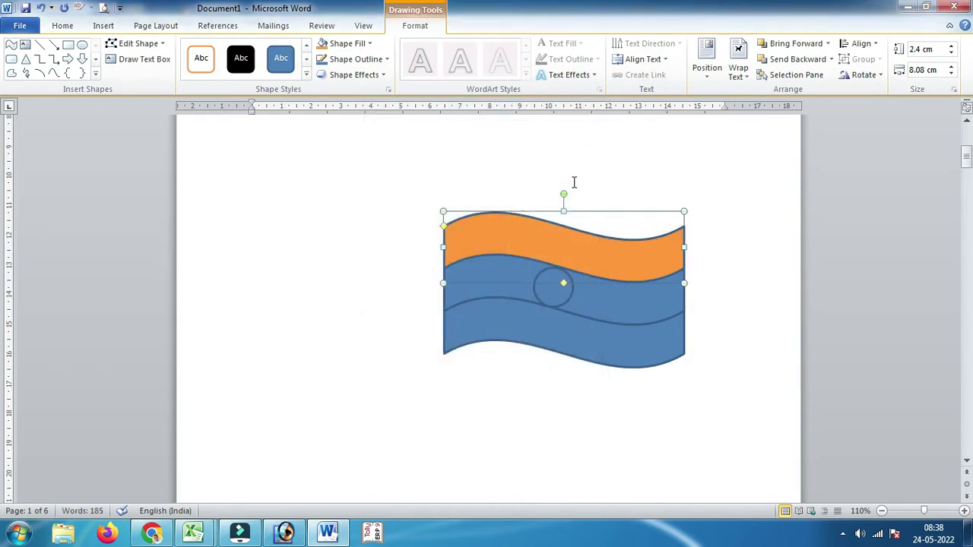
# Fill the bottom band green and the middle band white.
pyautogui.click(584, 332)
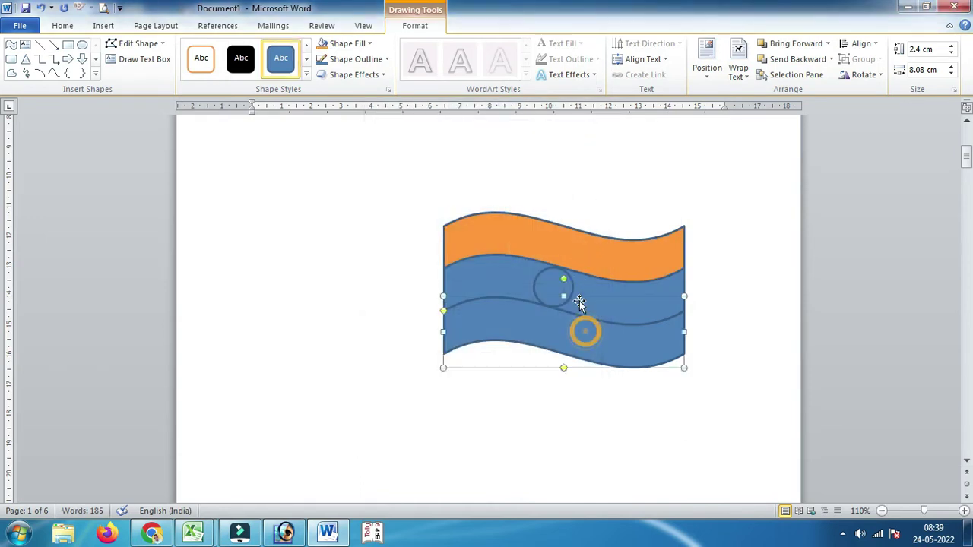
pyautogui.click(344, 44)
pyautogui.click(382, 147)
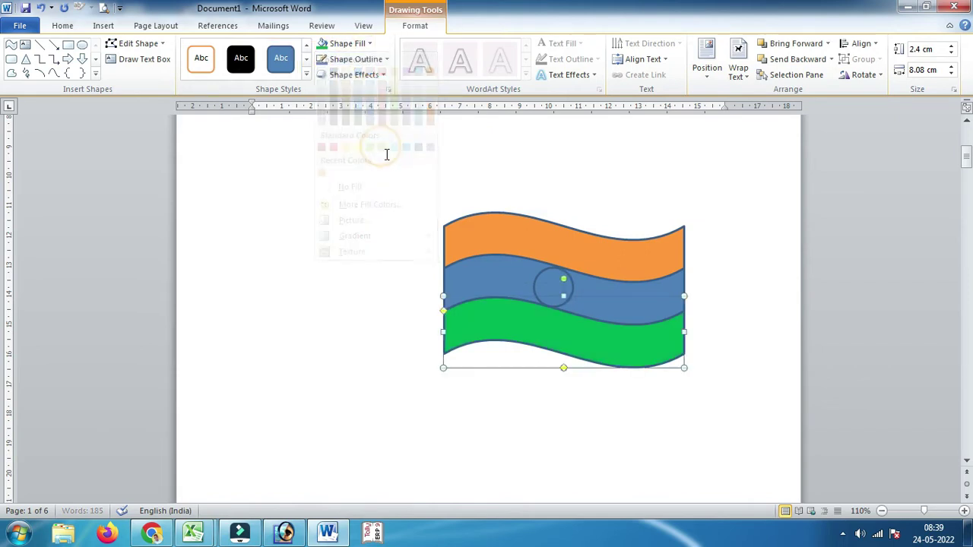
pyautogui.click(521, 265)
pyautogui.click(344, 43)
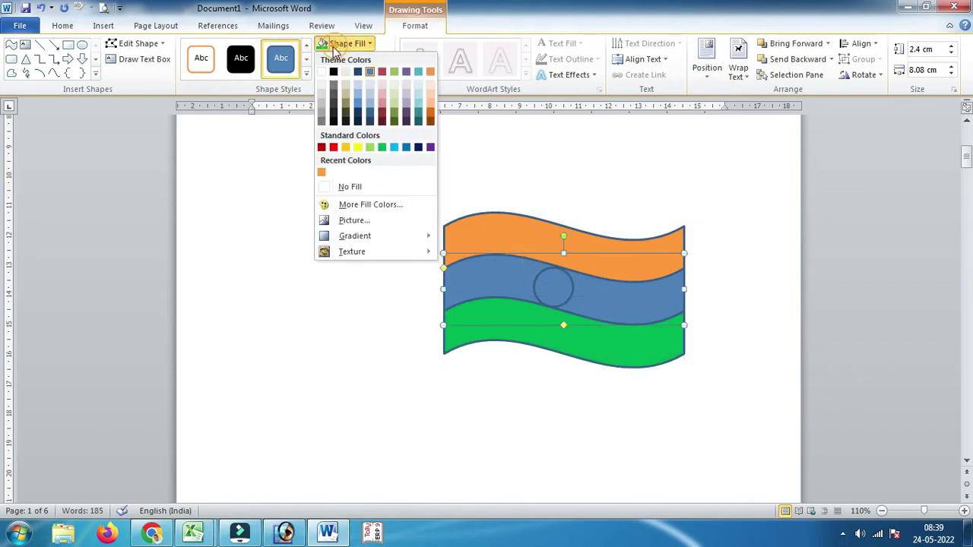
pyautogui.click(322, 71)
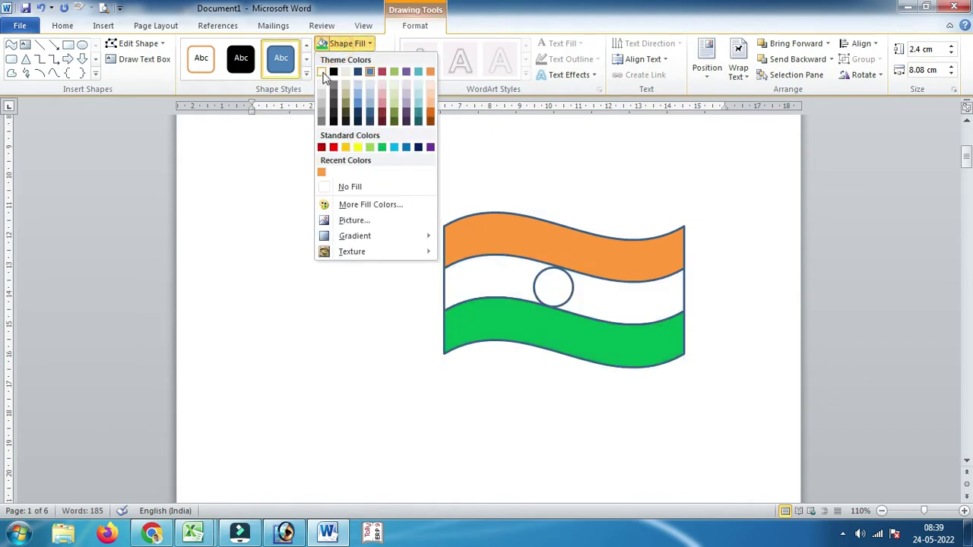
pyautogui.click(535, 285)
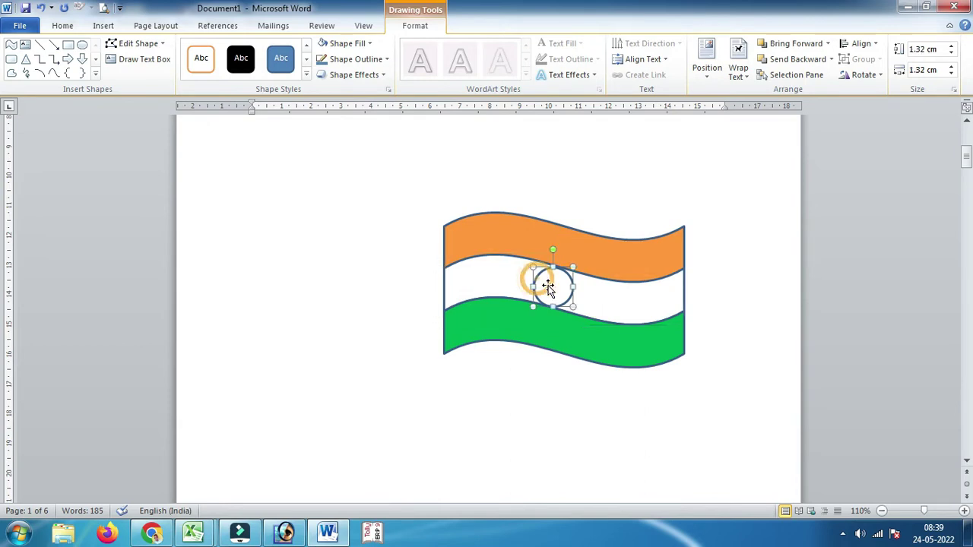
# Draw a 24-Point Star inside the centre circle with a 1½ pt outline.
pyautogui.click(96, 74)
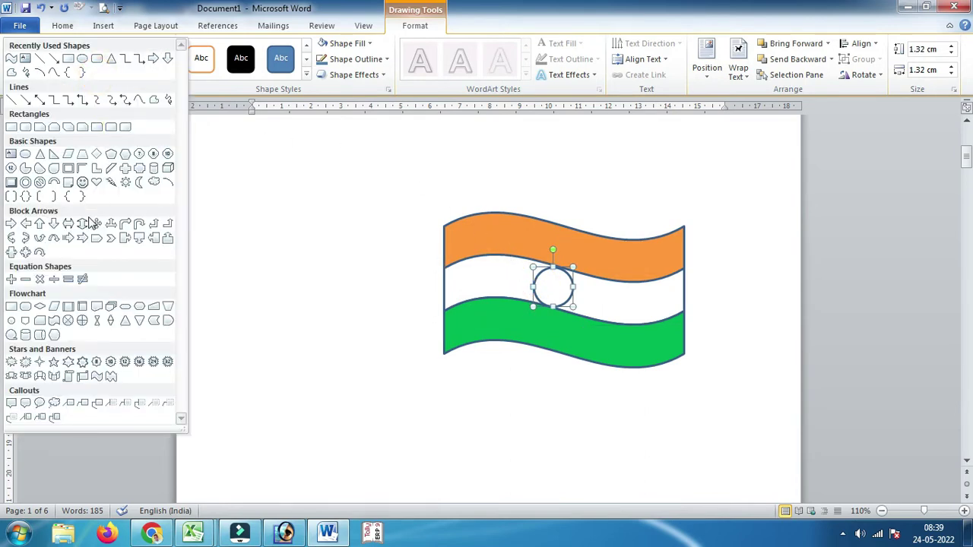
pyautogui.click(154, 362)
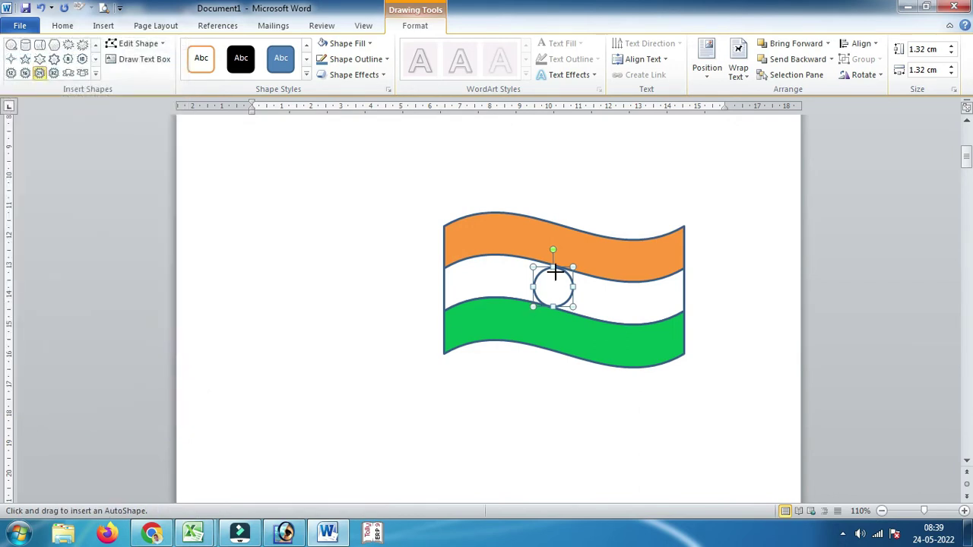
pyautogui.moveTo(537, 277); pyautogui.dragTo(565, 301)
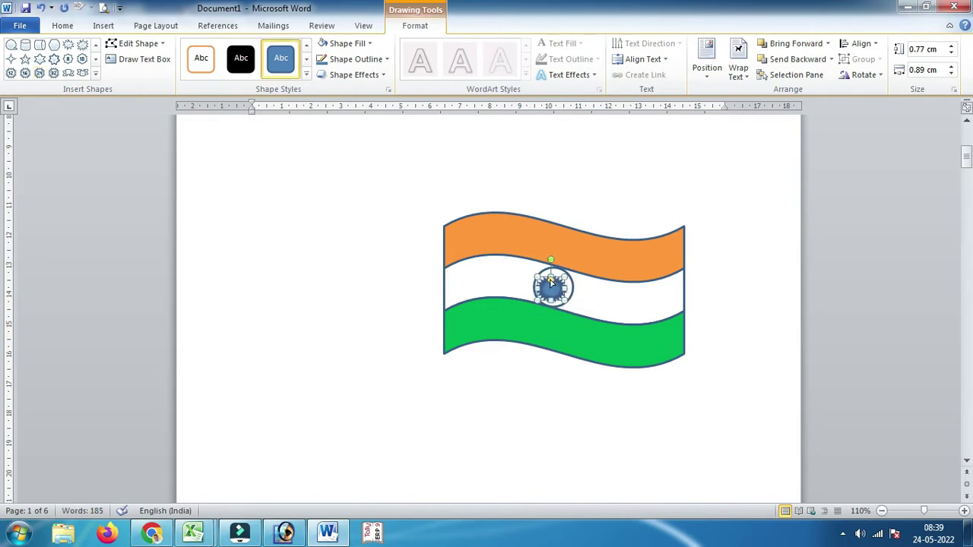
pyautogui.click(385, 61)
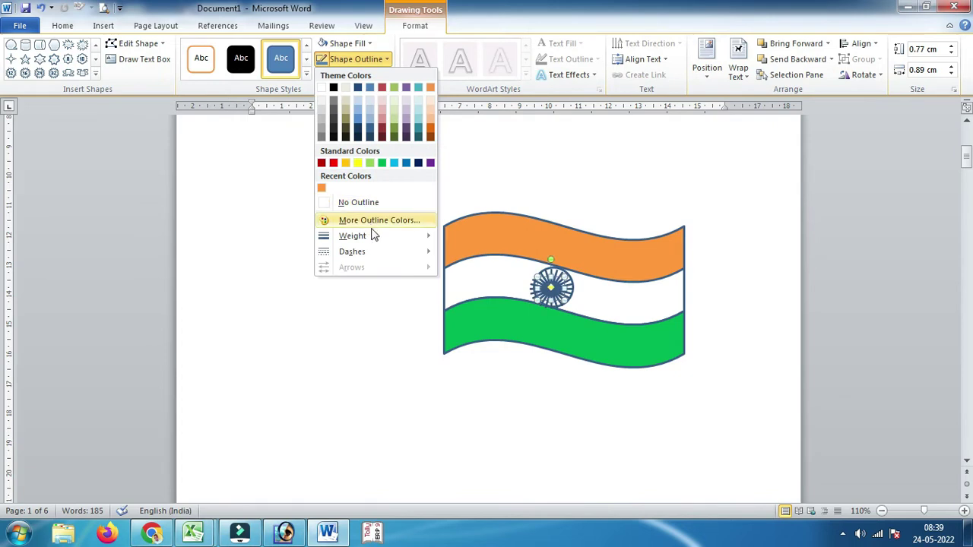
pyautogui.moveTo(373, 236)
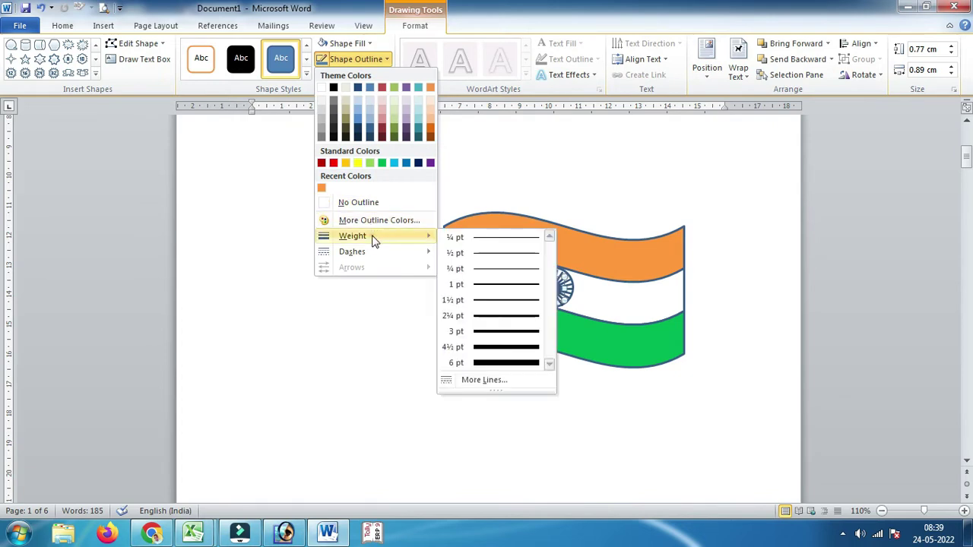
pyautogui.click(506, 302)
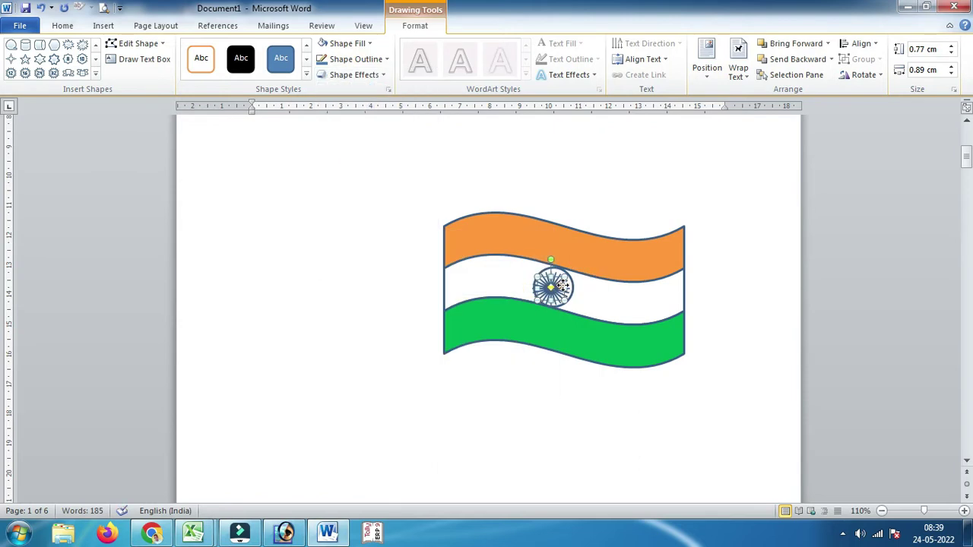
# Reposition the star chakra and narrow it to 0.93 cm wide within the circle.
pyautogui.moveTo(563, 284); pyautogui.dragTo(530, 266)
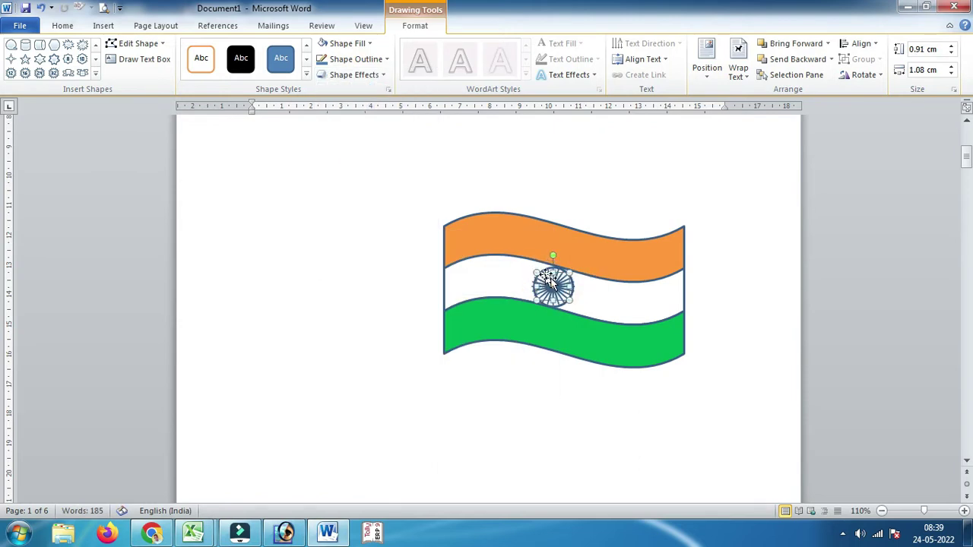
pyautogui.click(533, 390)
pyautogui.click(555, 299)
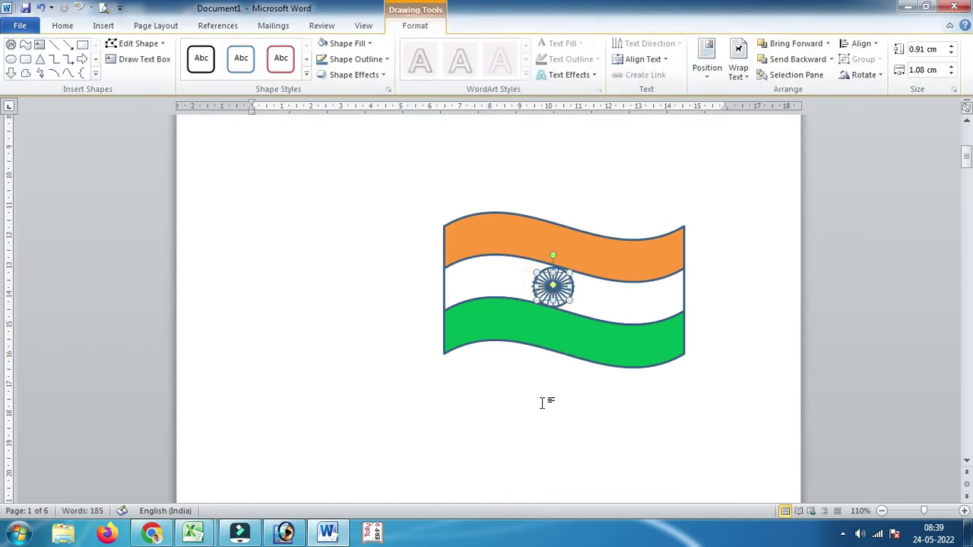
pyautogui.click(542, 401)
pyautogui.click(541, 285)
pyautogui.moveTo(537, 284); pyautogui.dragTo(549, 295)
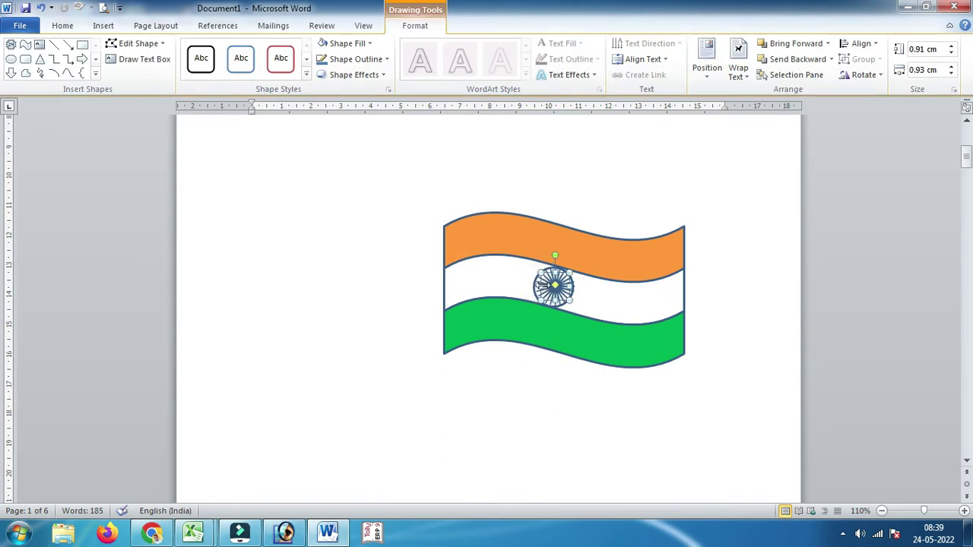
# Toggle the chakra's selection to check how the finished flag looks.
pyautogui.click(555, 366)
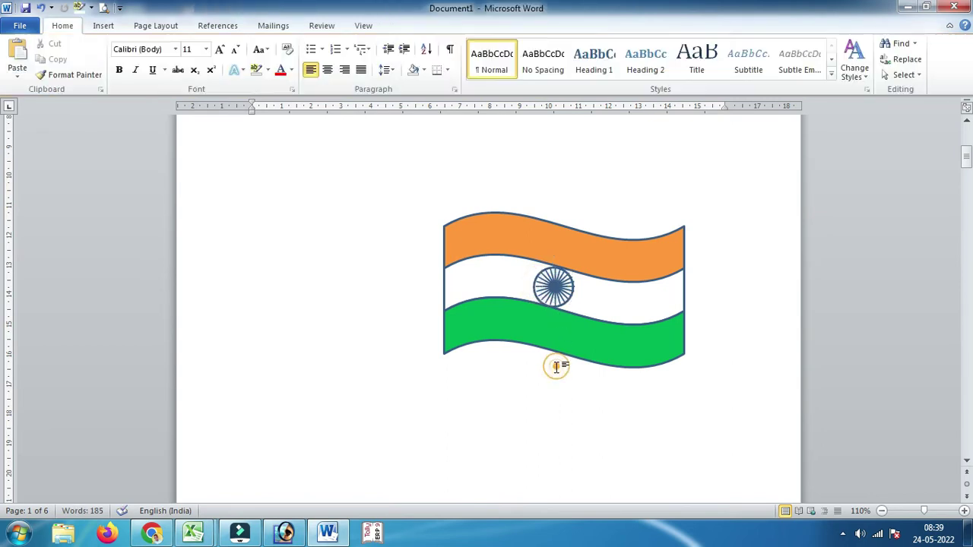
pyautogui.click(561, 296)
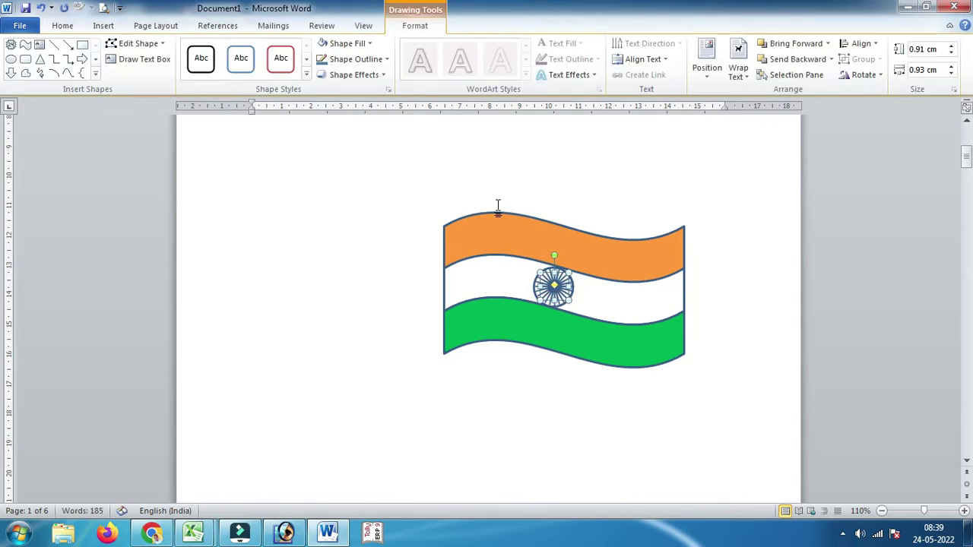
pyautogui.click(546, 374)
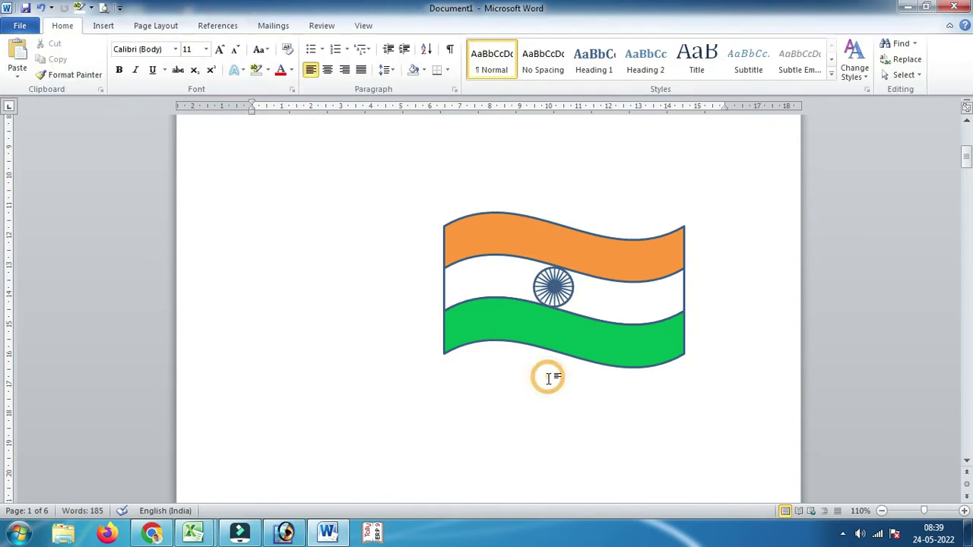
pyautogui.click(549, 298)
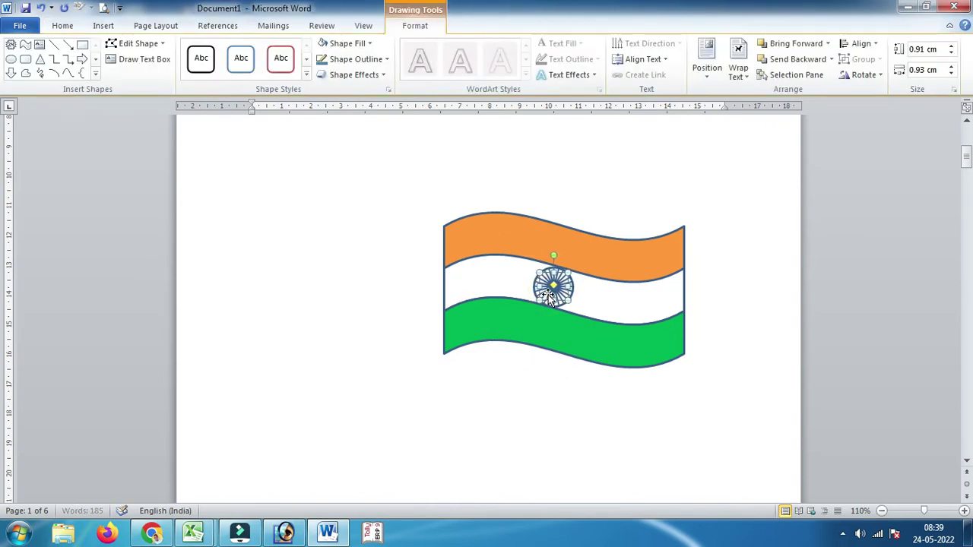
pyautogui.click(549, 298)
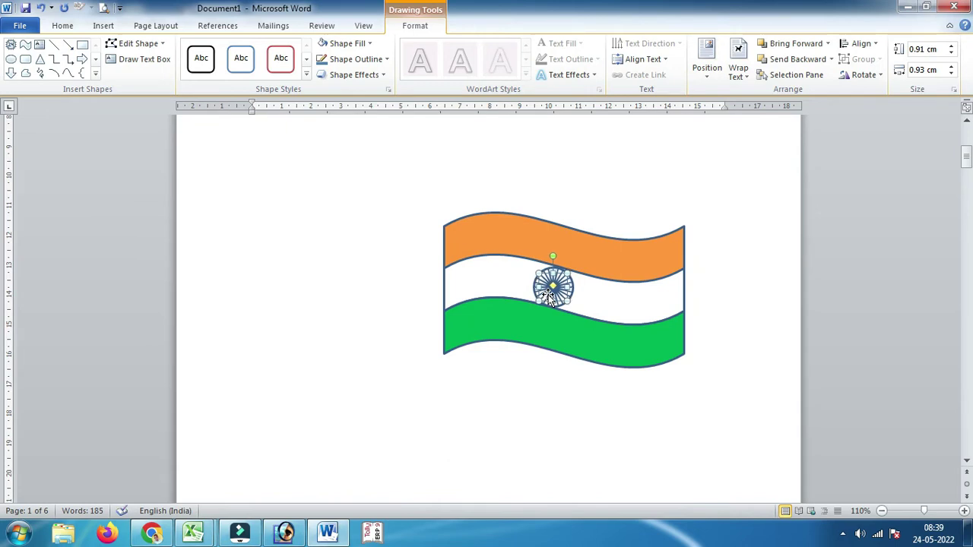
pyautogui.click(548, 360)
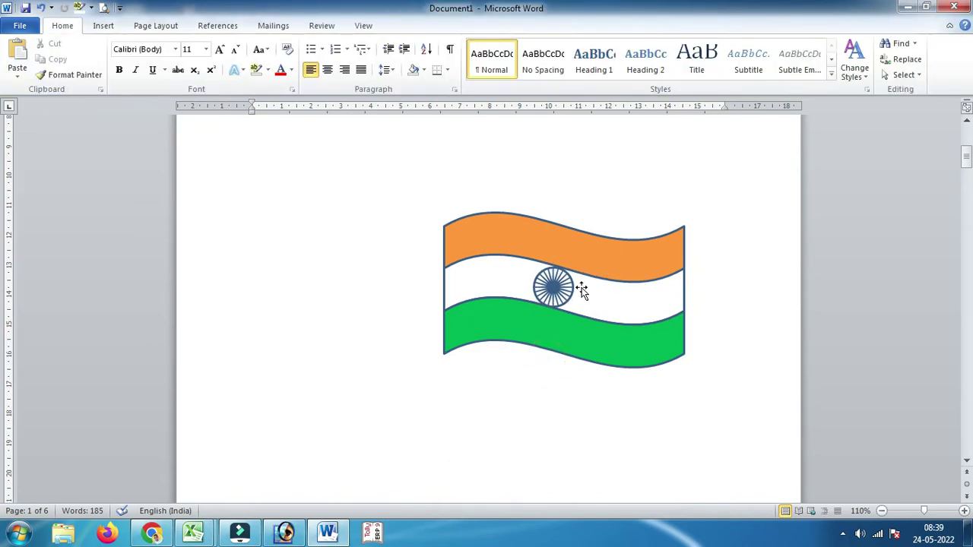
# Choose the straight Line shape from the Insert Shapes gallery.
pyautogui.click(104, 28)
pyautogui.click(209, 57)
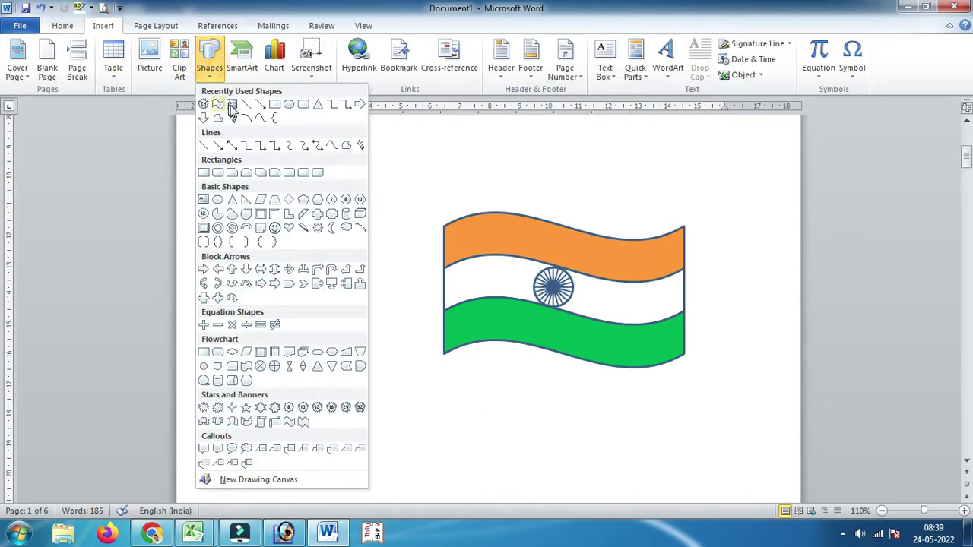
pyautogui.click(247, 106)
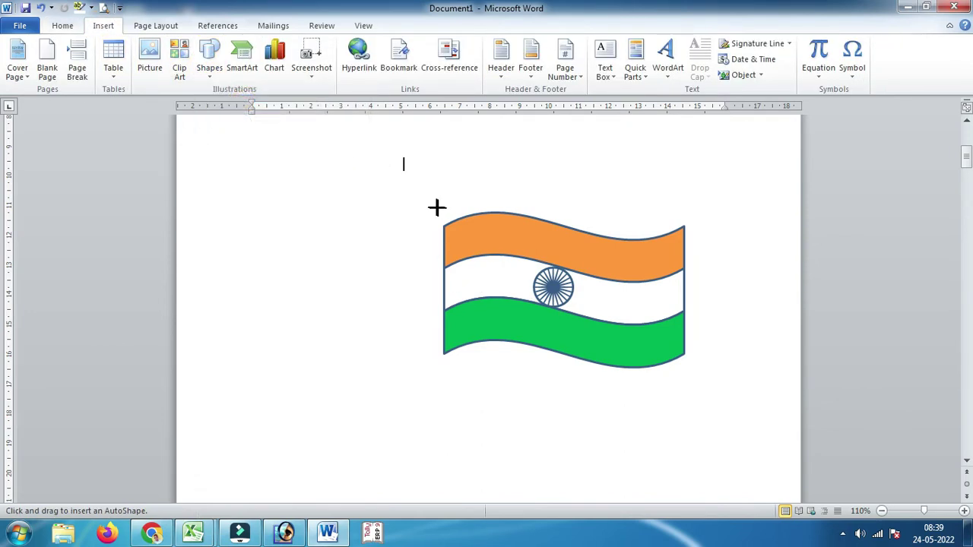
# Draw a vertical pole line down the flag's left edge, 6 pt thick in dark navy.
pyautogui.moveTo(437, 207); pyautogui.dragTo(434, 508)
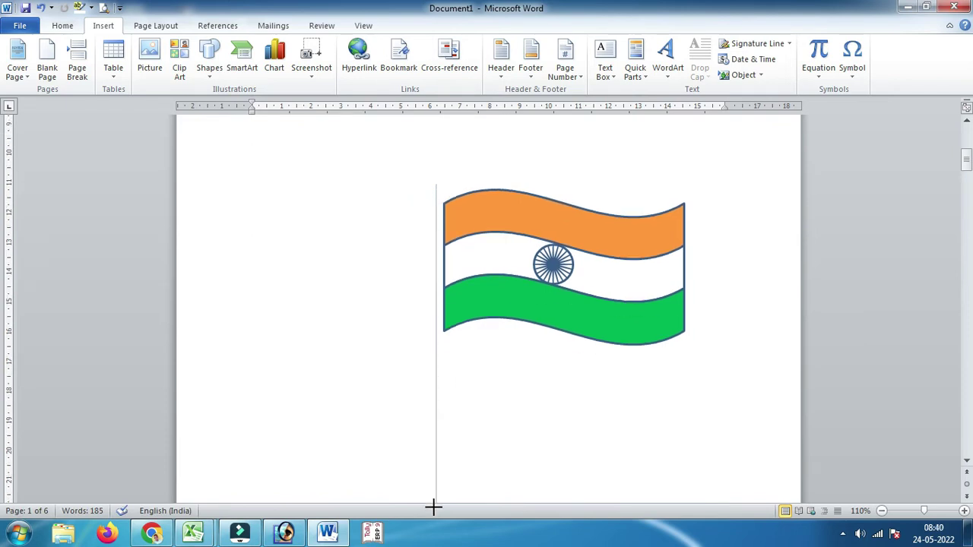
pyautogui.moveTo(437, 520); pyautogui.dragTo(437, 520)
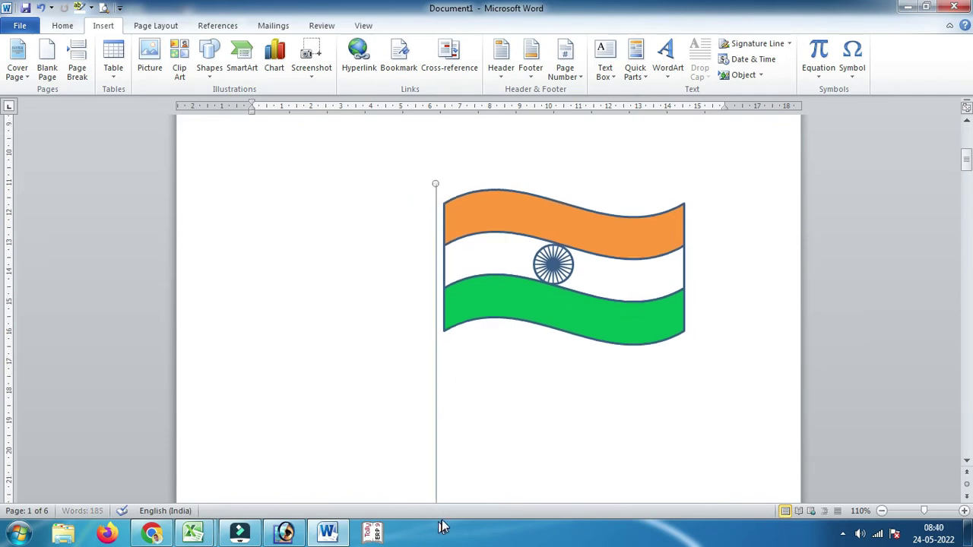
pyautogui.click(353, 58)
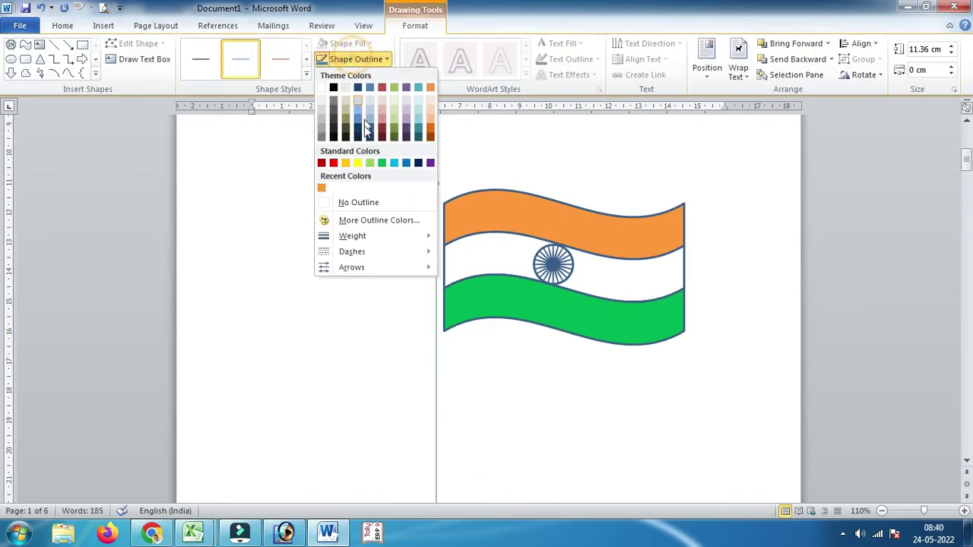
pyautogui.moveTo(366, 237)
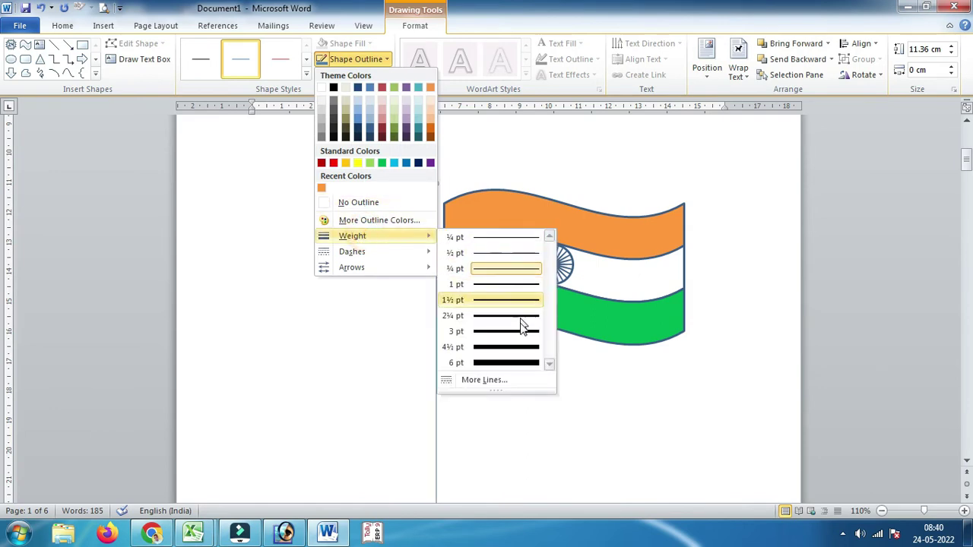
pyautogui.click(506, 363)
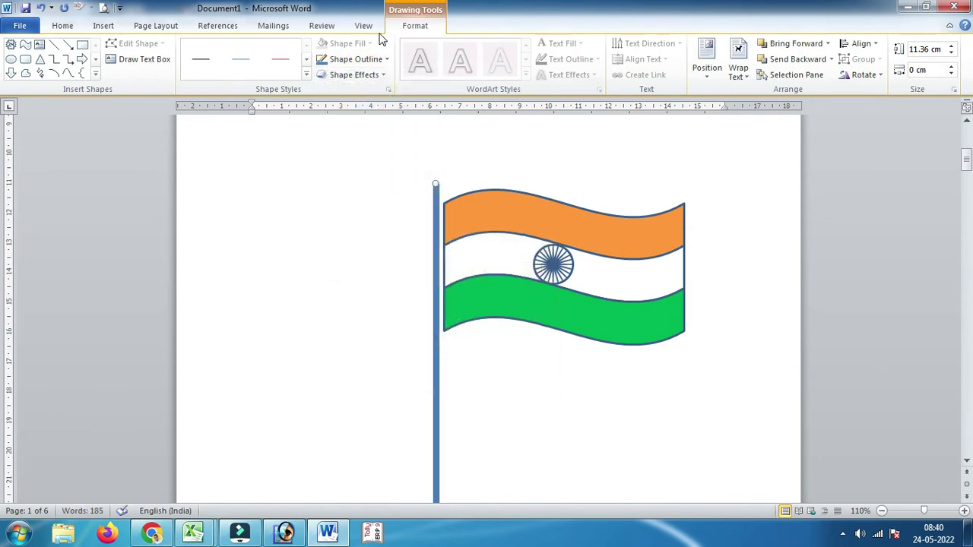
pyautogui.click(361, 58)
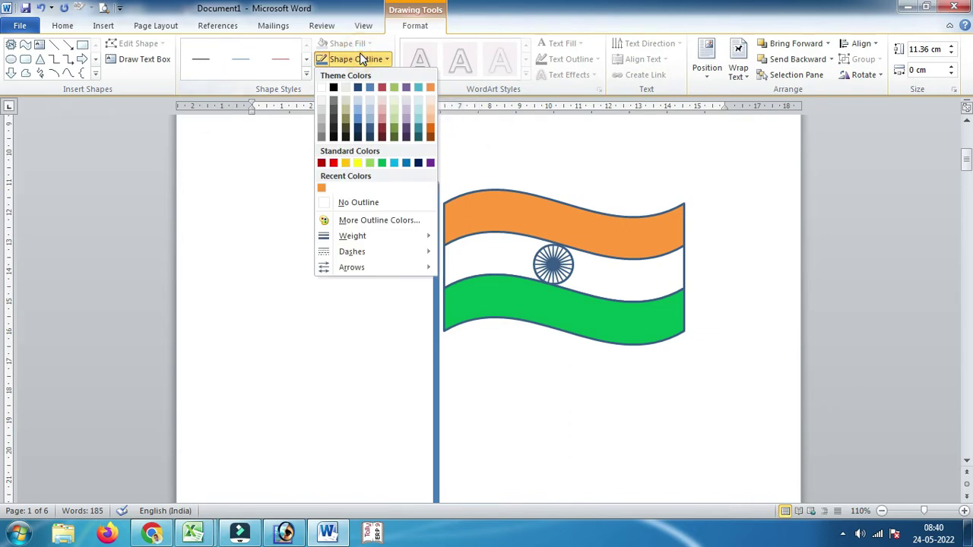
pyautogui.click(418, 162)
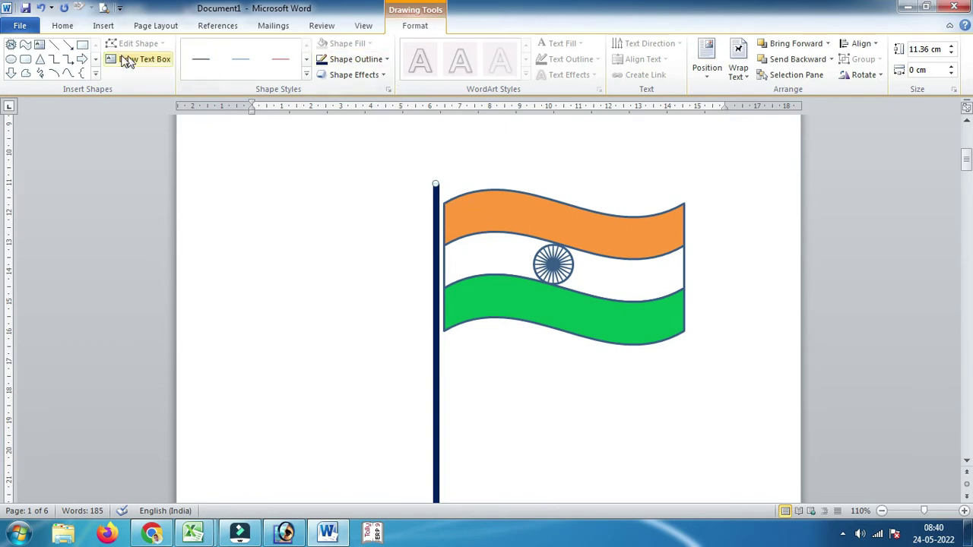
# Draw a curved rope line down alongside the pole and set its outline weight.
pyautogui.click(69, 73)
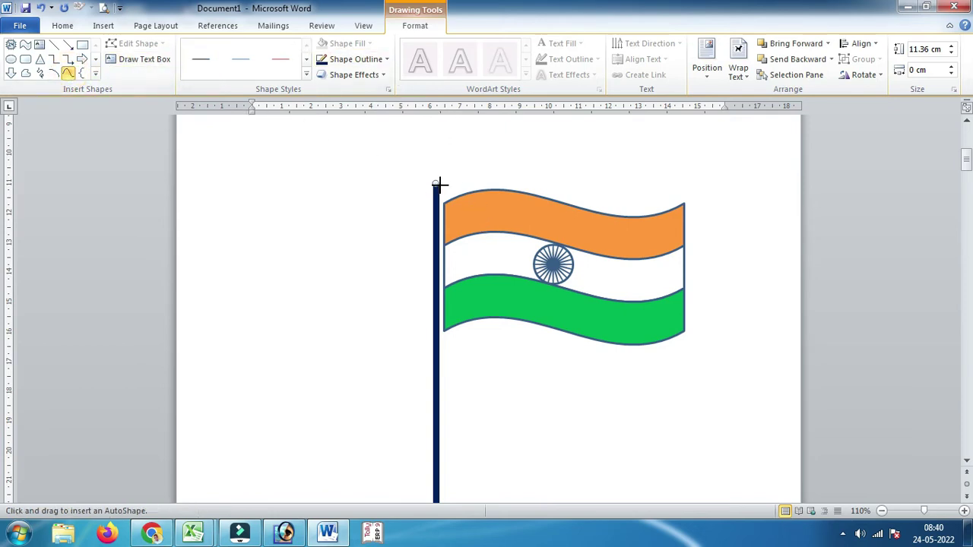
pyautogui.moveTo(439, 184); pyautogui.dragTo(445, 355)
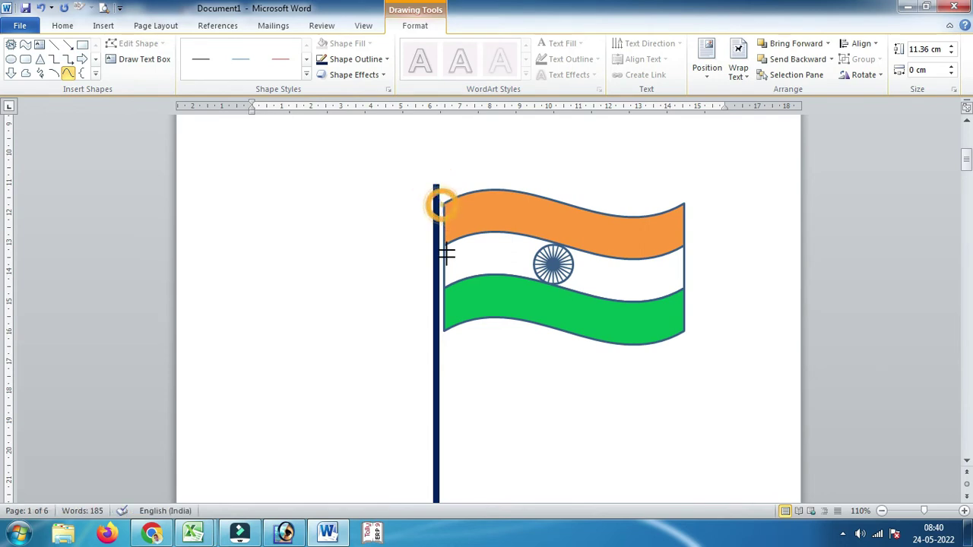
pyautogui.click(443, 357)
pyautogui.click(428, 441)
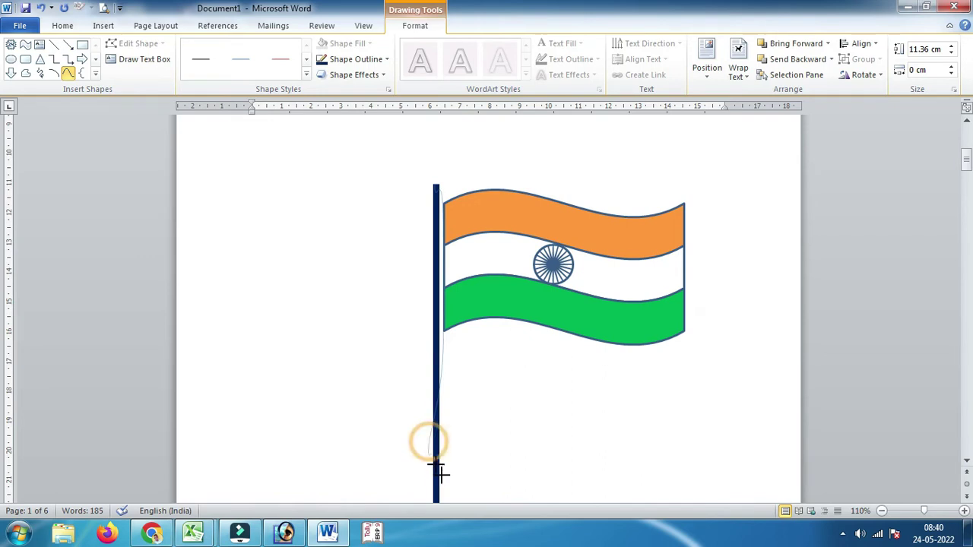
pyautogui.doubleClick(442, 499)
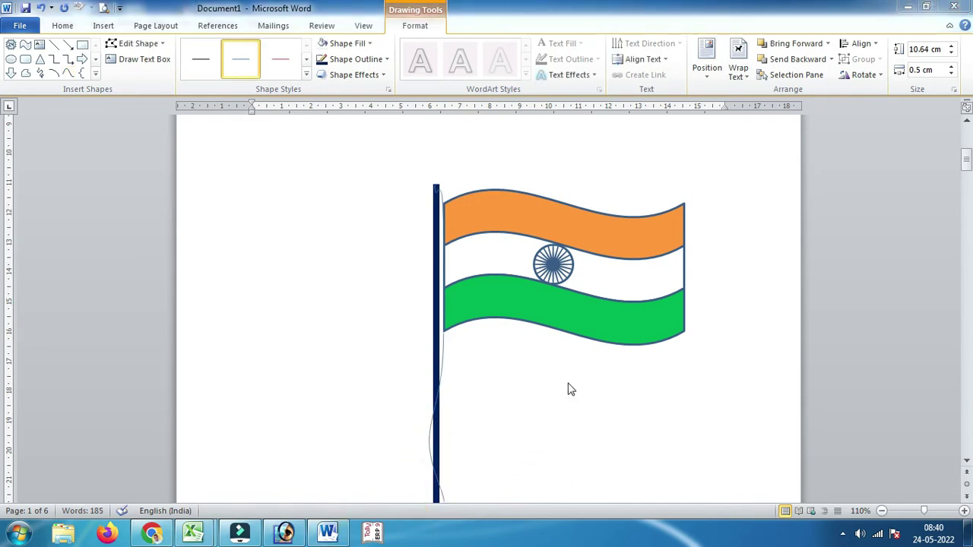
pyautogui.moveTo(967, 163); pyautogui.dragTo(967, 160)
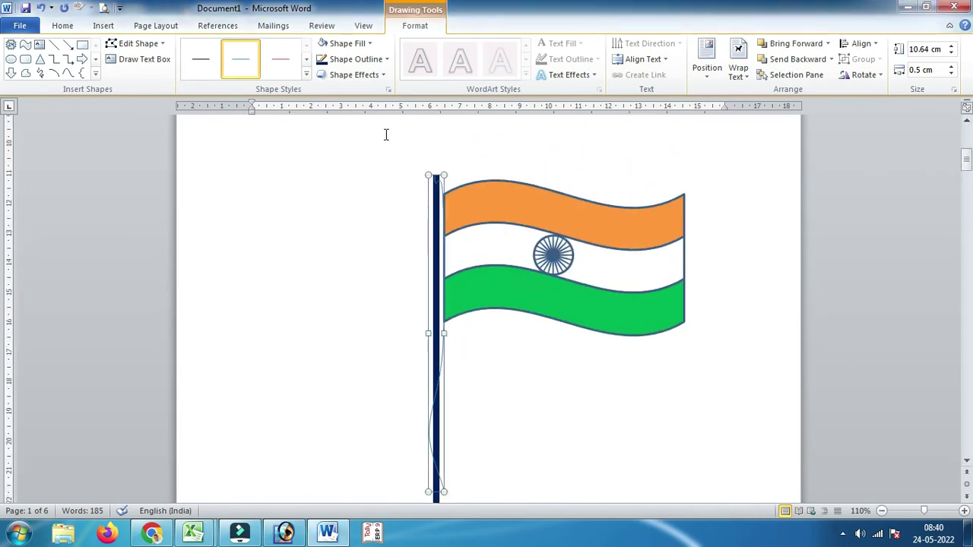
pyautogui.click(362, 60)
pyautogui.moveTo(370, 242)
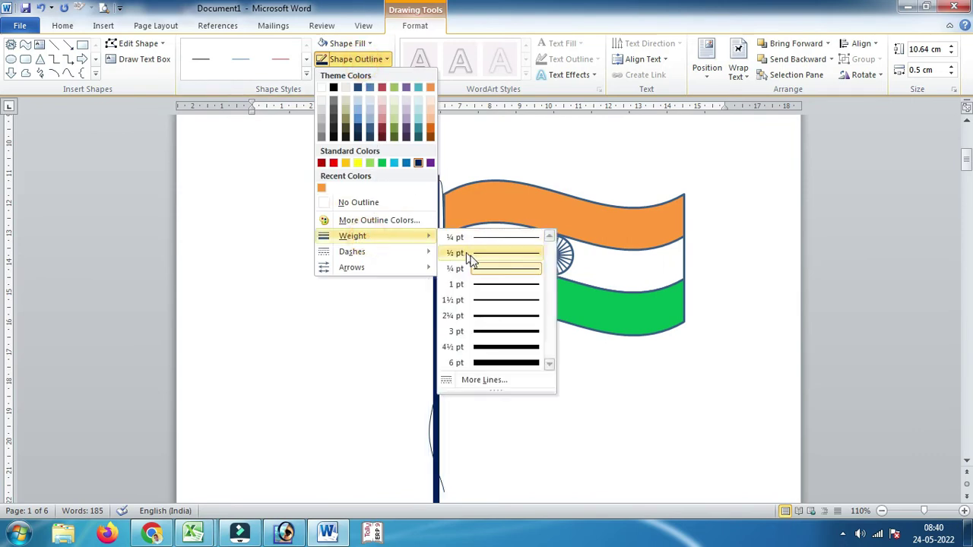
pyautogui.click(490, 304)
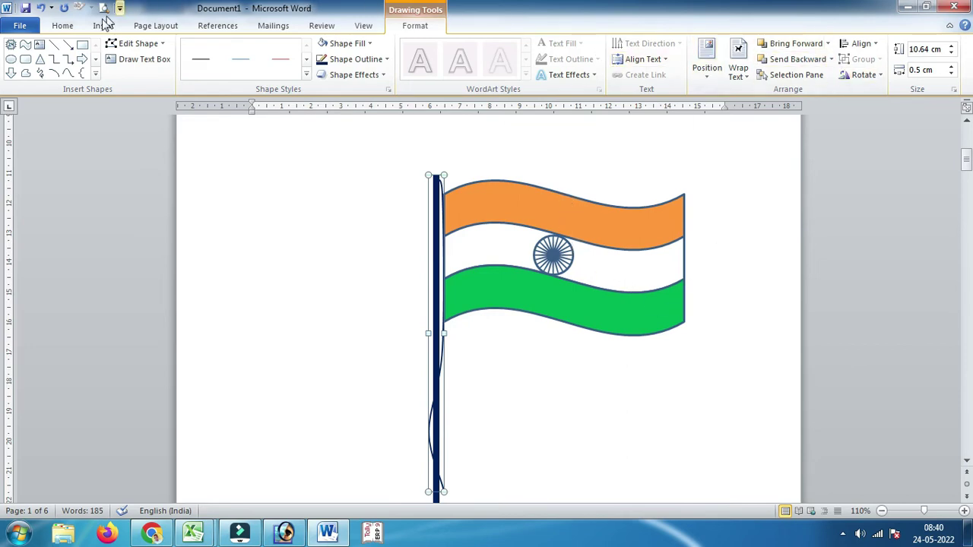
# Select Straight Connector 7, 24-Point Star 6, Oval 5 and Waves 2–4 in the Selection Pane, then group them.
pyautogui.click(796, 75)
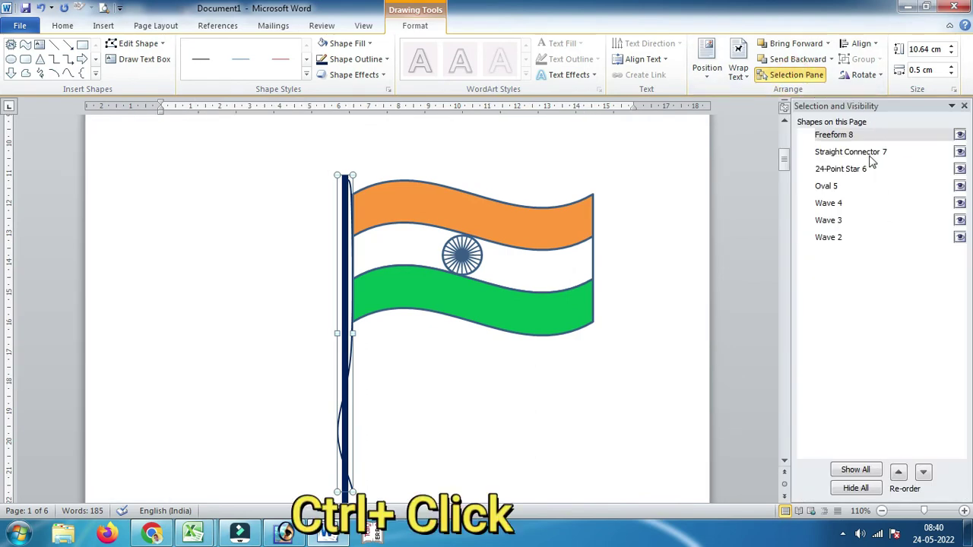
pyautogui.keyDown('ctrl'); pyautogui.click(873, 152); pyautogui.keyUp('ctrl')
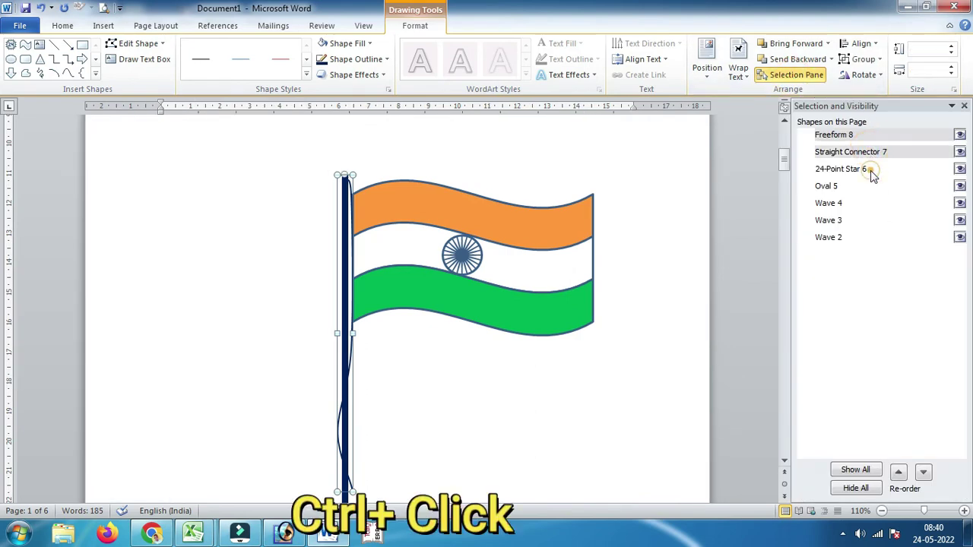
pyautogui.keyDown('ctrl'); pyautogui.click(873, 170); pyautogui.keyUp('ctrl')
pyautogui.keyDown('ctrl'); pyautogui.click(874, 187); pyautogui.keyUp('ctrl')
pyautogui.keyDown('ctrl'); pyautogui.click(874, 204); pyautogui.keyUp('ctrl')
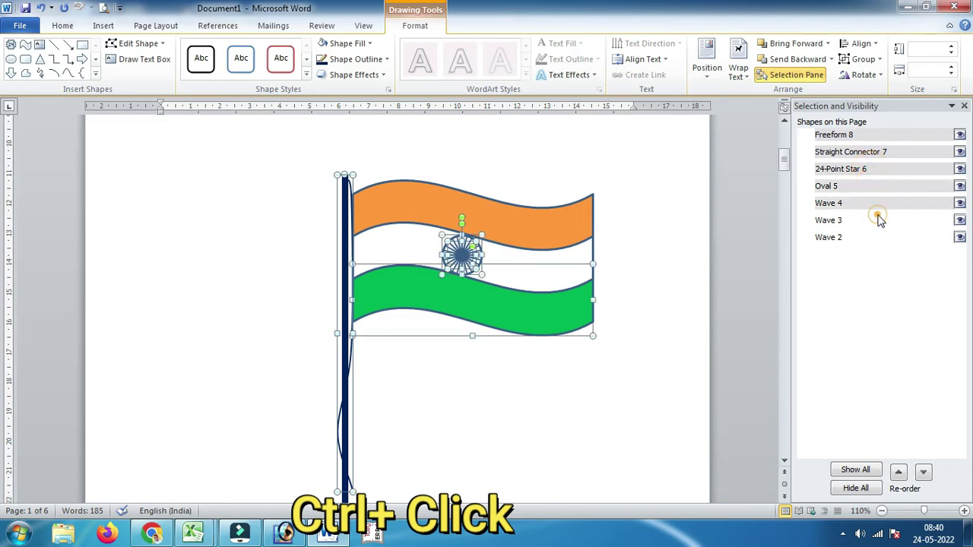
pyautogui.keyDown('ctrl'); pyautogui.click(876, 220); pyautogui.keyUp('ctrl')
pyautogui.keyDown('ctrl'); pyautogui.click(881, 239); pyautogui.keyUp('ctrl')
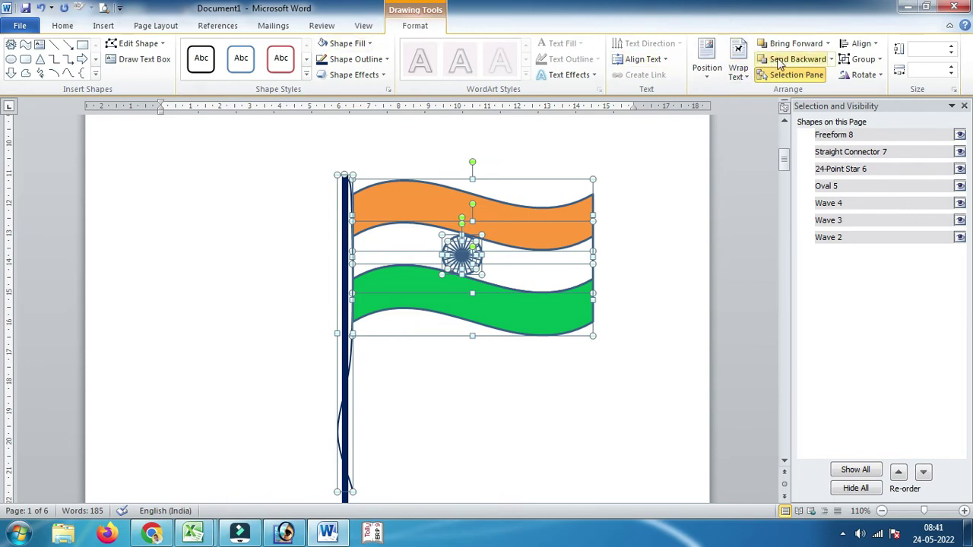
pyautogui.click(863, 59)
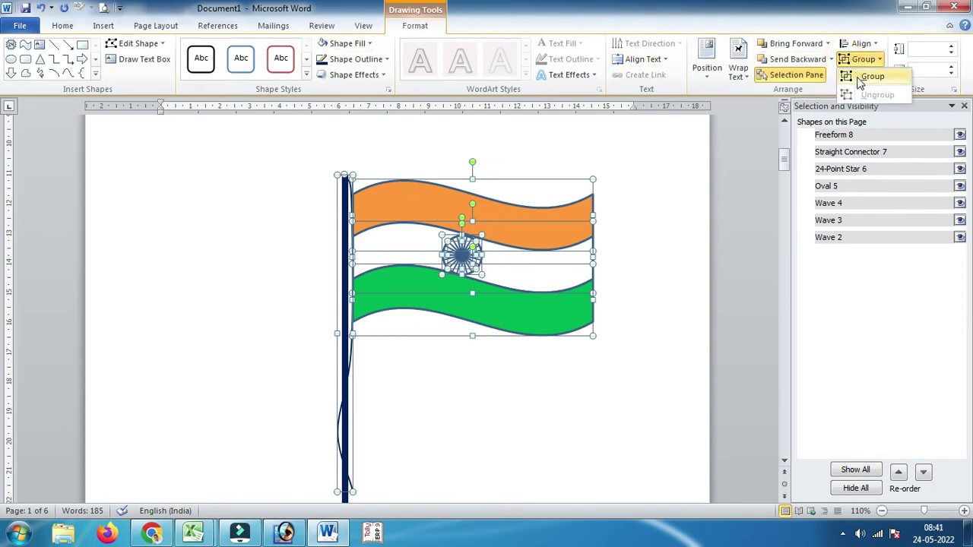
pyautogui.click(859, 79)
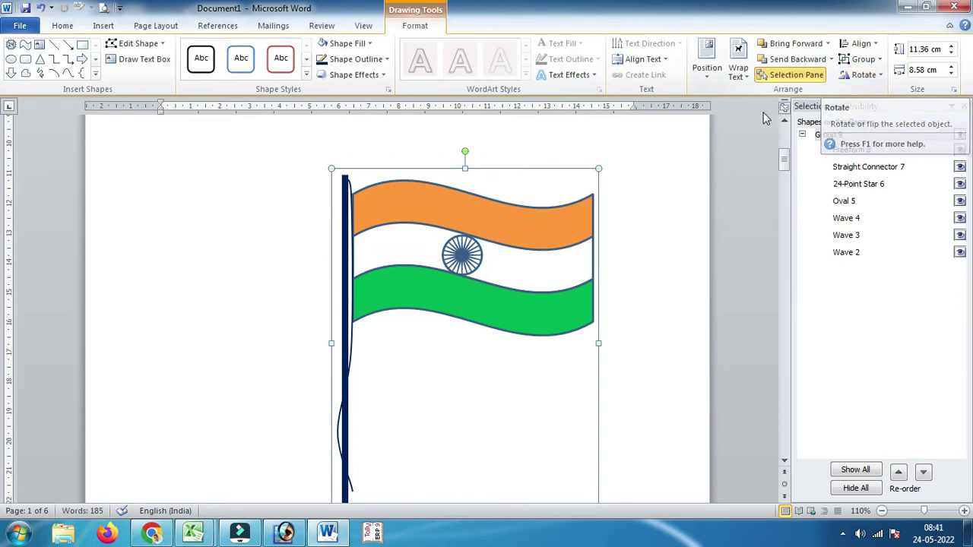
# Shrink the flag group, tilt it slightly clockwise and move it a little higher.
pyautogui.moveTo(551, 178)
pyautogui.mouseDown()
pyautogui.moveTo(548, 222)
pyautogui.moveTo(536, 223)
pyautogui.mouseUp()
pyautogui.click(595, 245)
pyautogui.moveTo(498, 270); pyautogui.dragTo(523, 266)
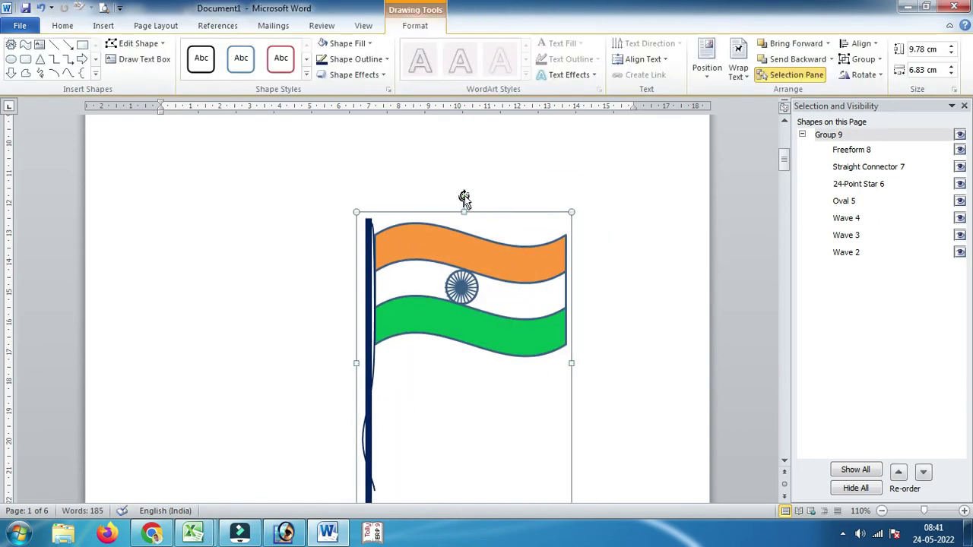
pyautogui.moveTo(465, 199); pyautogui.dragTo(479, 197)
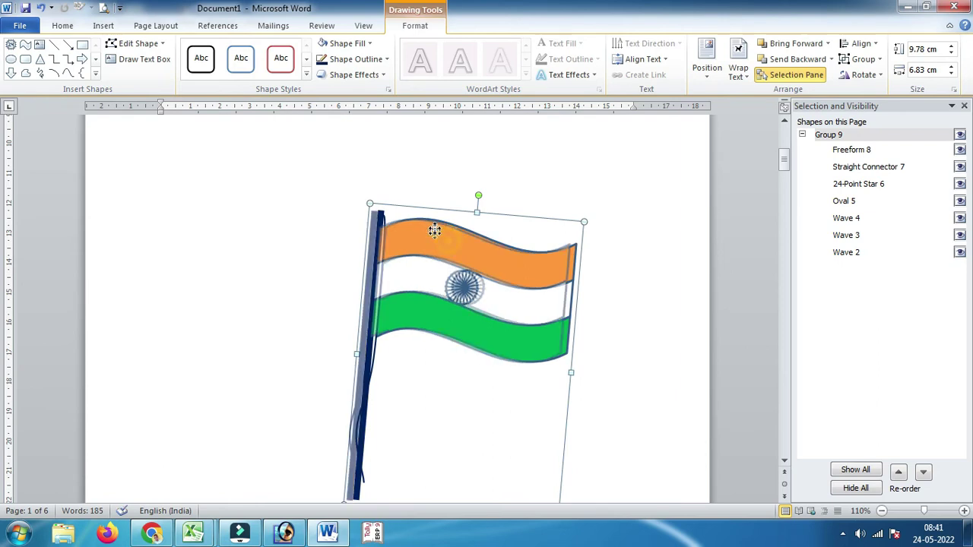
pyautogui.moveTo(435, 231); pyautogui.dragTo(446, 217)
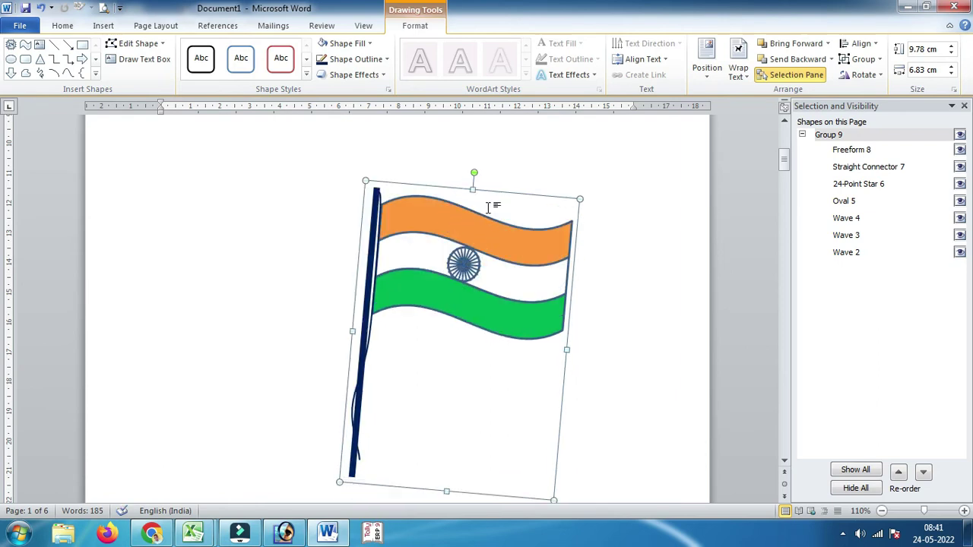
# Duplicate the flag, flip the copy horizontally and position both so their poles cross.
pyautogui.hotkey('ctrl', 'd')
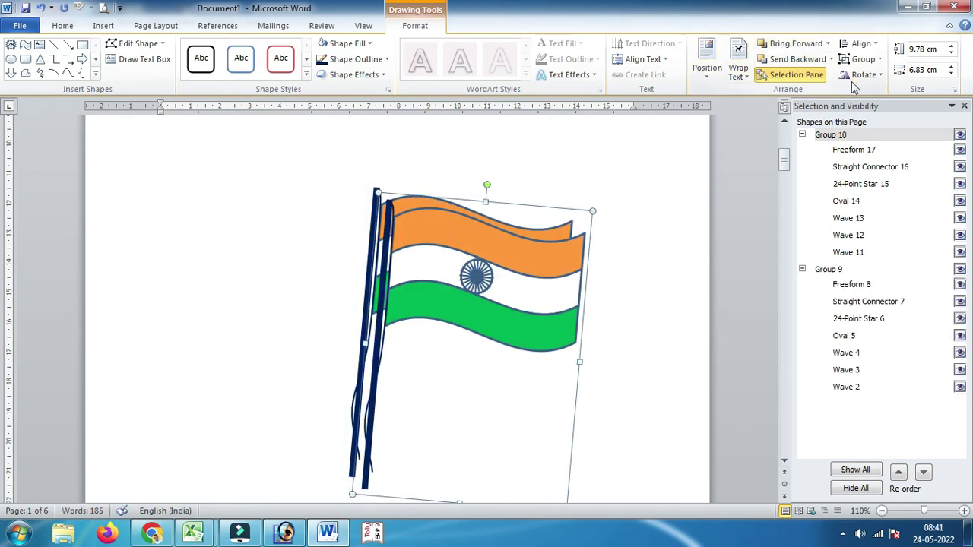
pyautogui.click(863, 74)
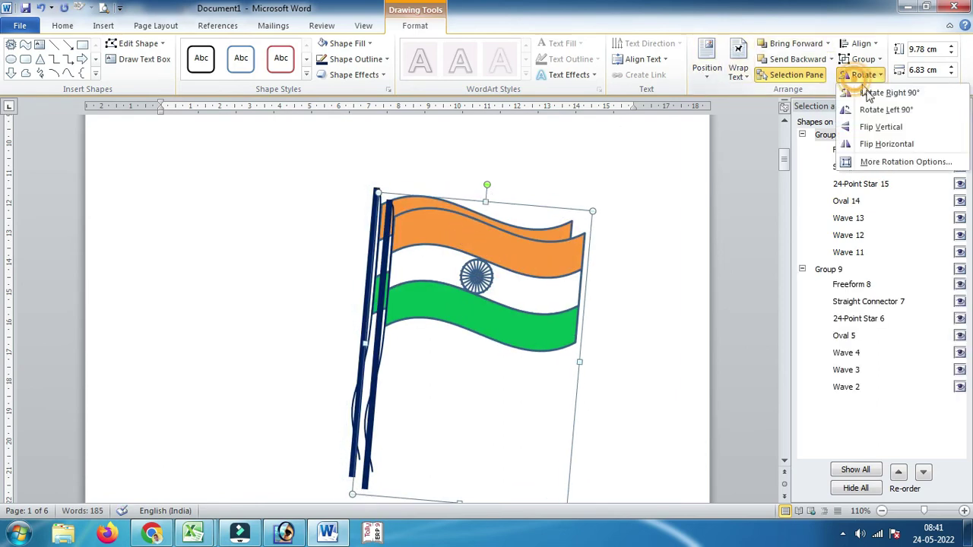
pyautogui.click(882, 144)
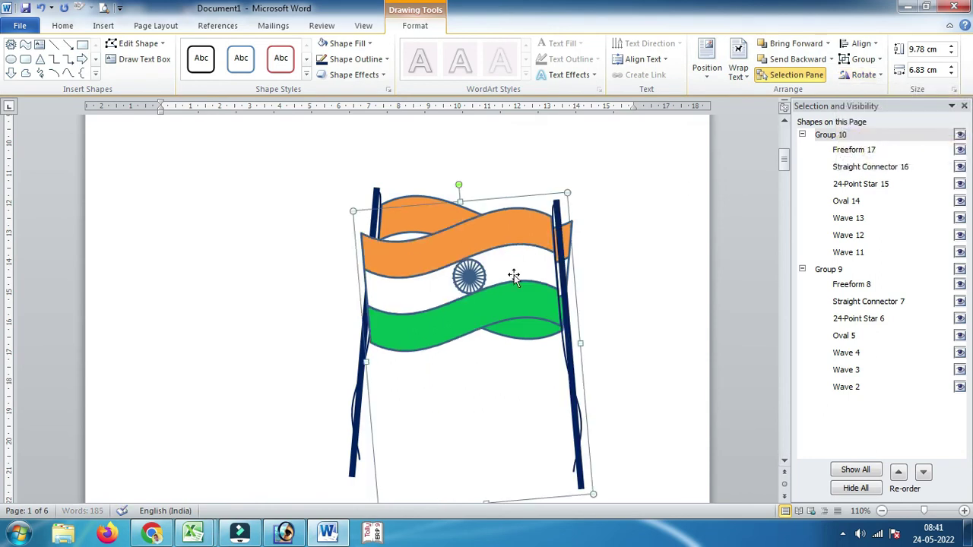
pyautogui.moveTo(515, 274); pyautogui.dragTo(323, 261)
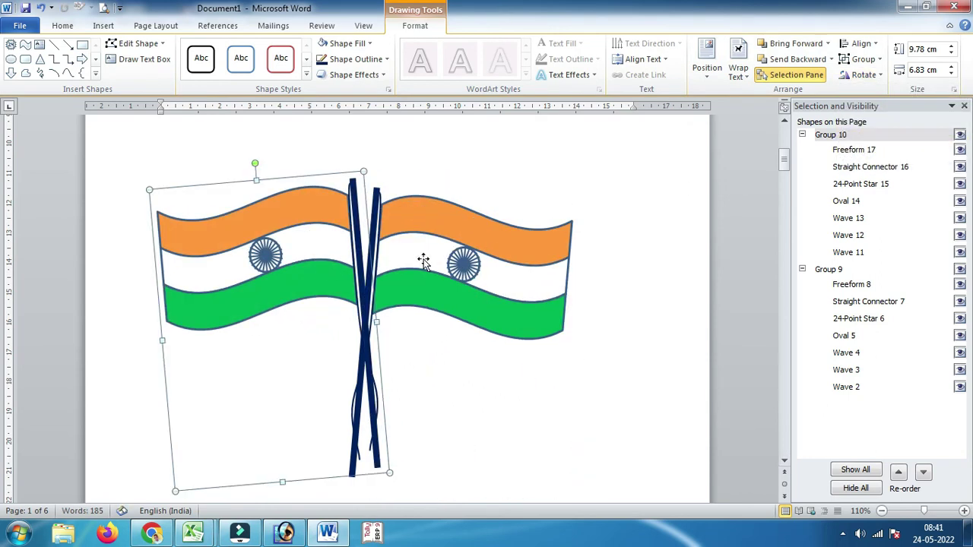
pyautogui.moveTo(445, 260); pyautogui.dragTo(483, 263)
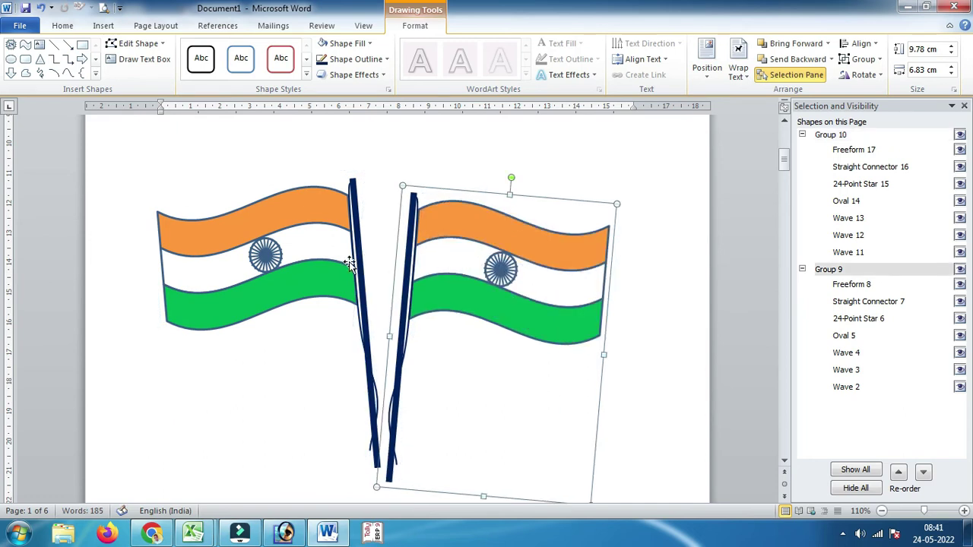
pyautogui.moveTo(347, 262); pyautogui.dragTo(382, 280)
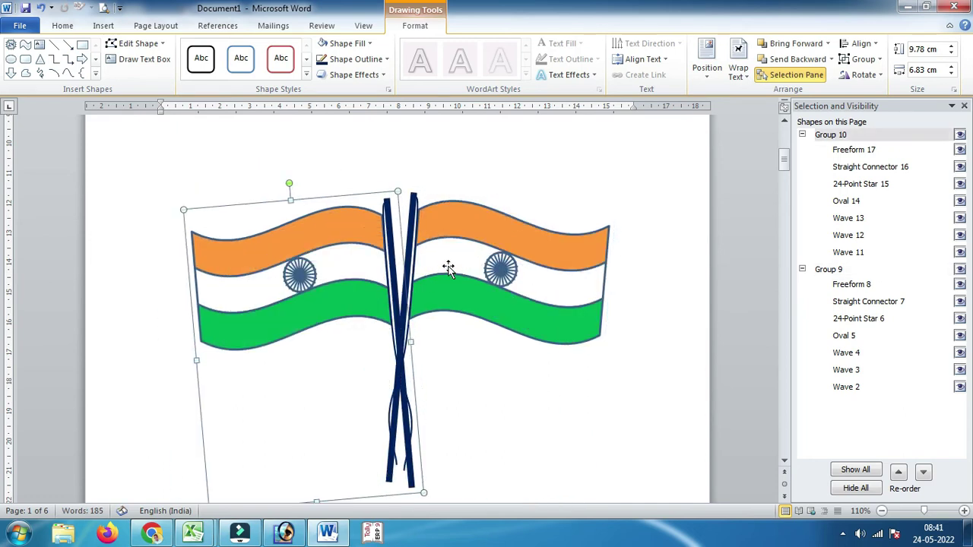
pyautogui.moveTo(452, 266); pyautogui.dragTo(447, 277)
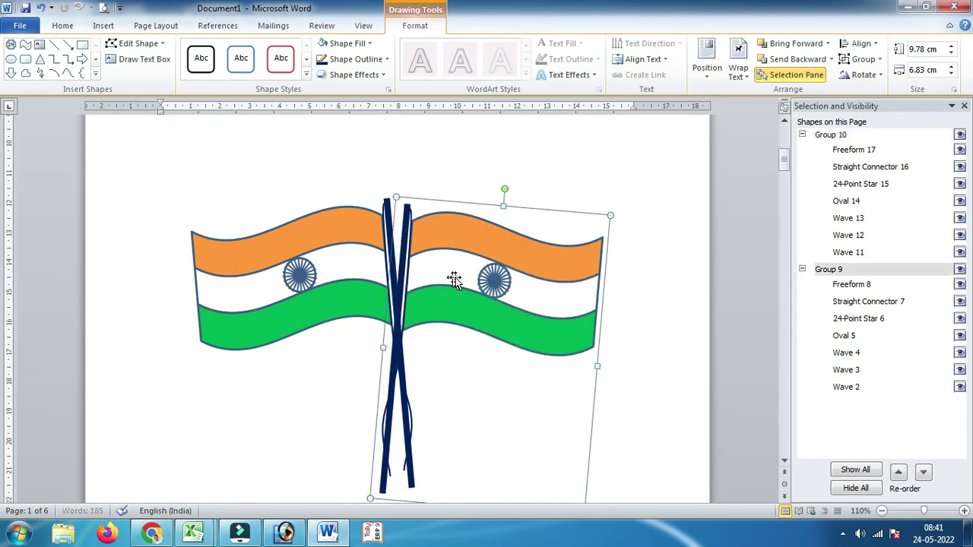
# Select both flags and group them into a single object.
pyautogui.click(357, 270)
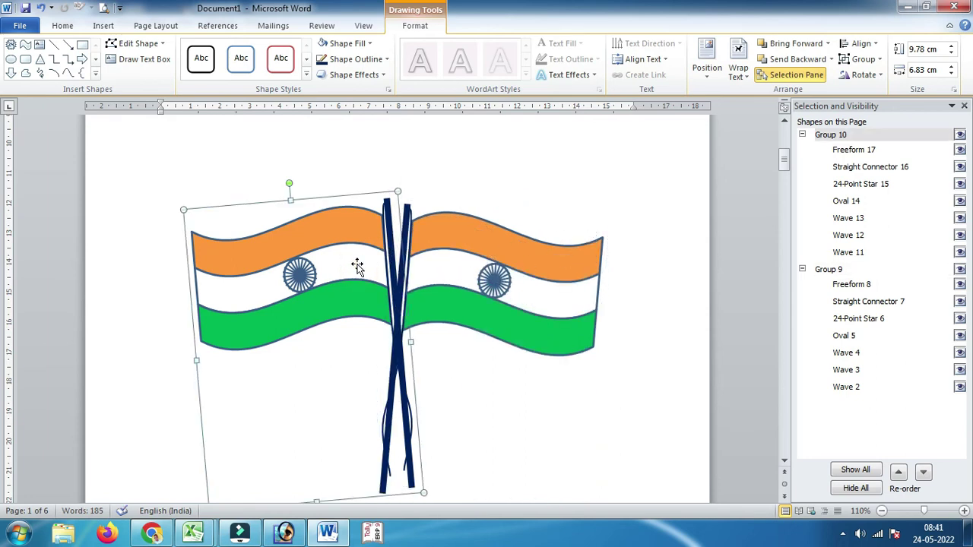
pyautogui.keyDown('shift'); pyautogui.click(472, 283); pyautogui.keyUp('shift')
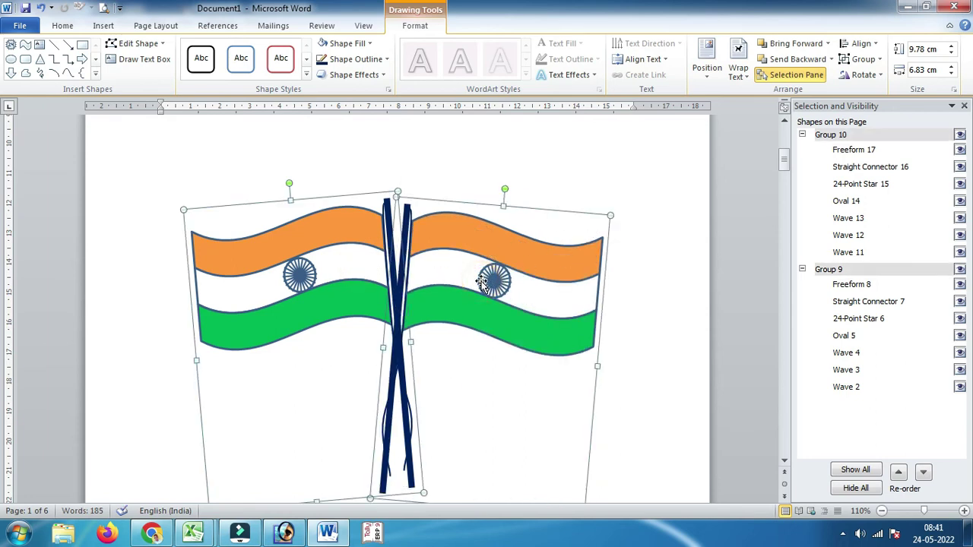
pyautogui.click(861, 60)
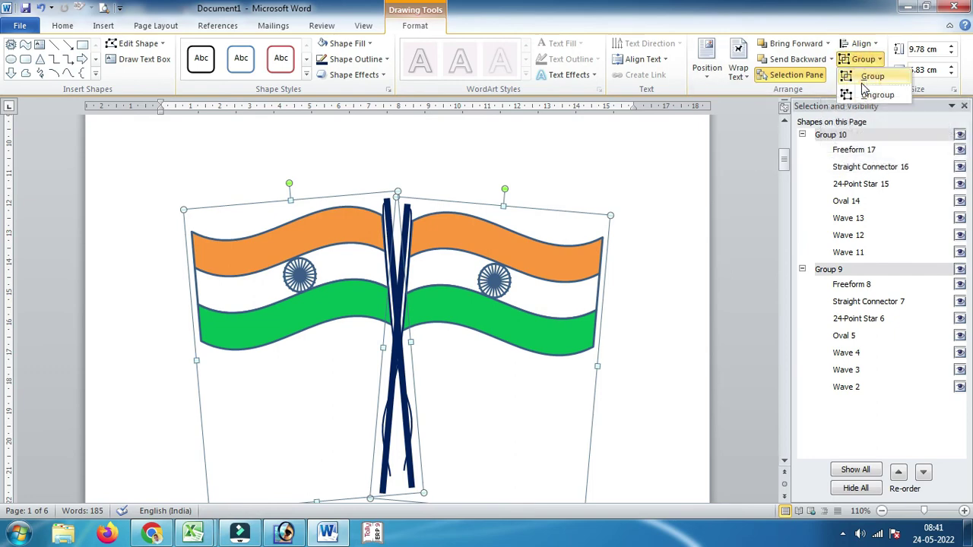
pyautogui.click(867, 77)
# Generate sample paragraphs at the top of the page with =rand().
pyautogui.click(235, 135)
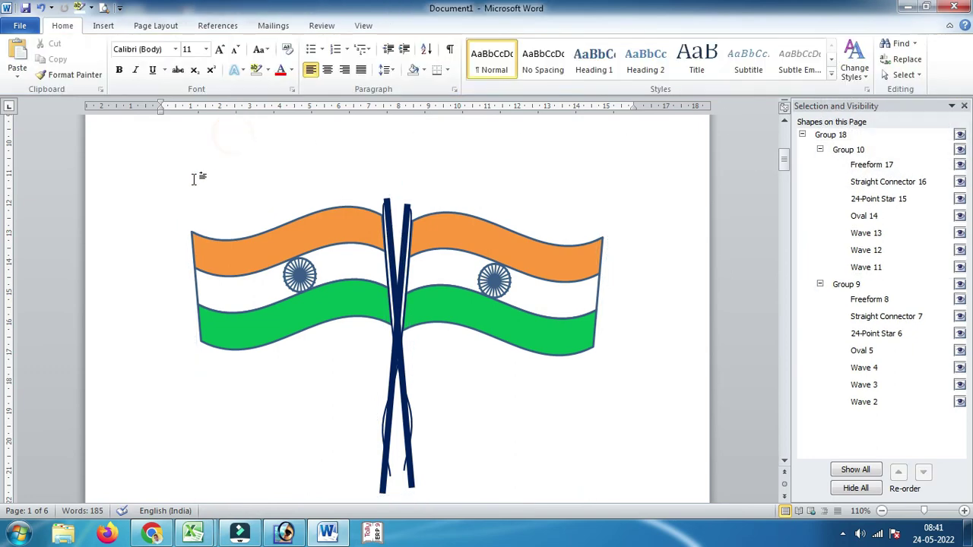
pyautogui.click(195, 179)
pyautogui.write('=rand()')
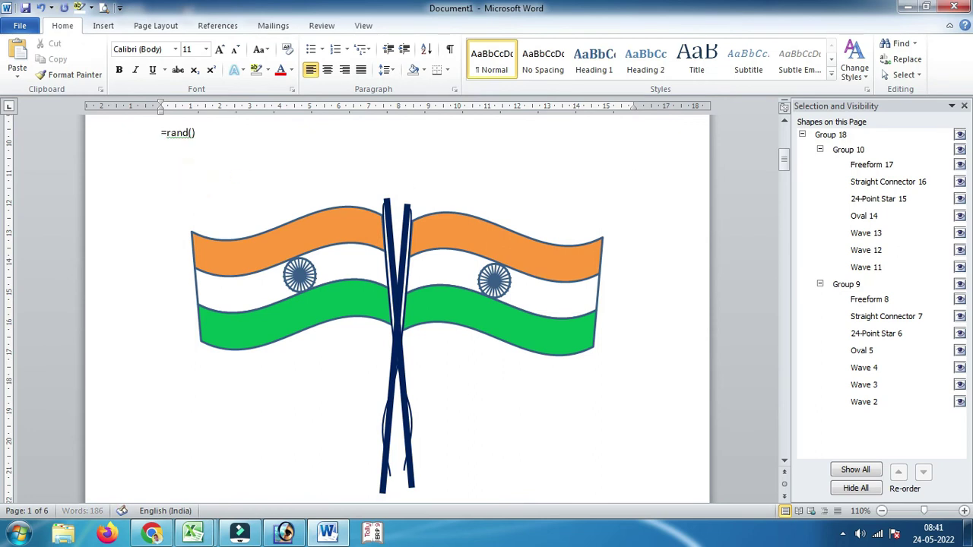
pyautogui.press('Return')
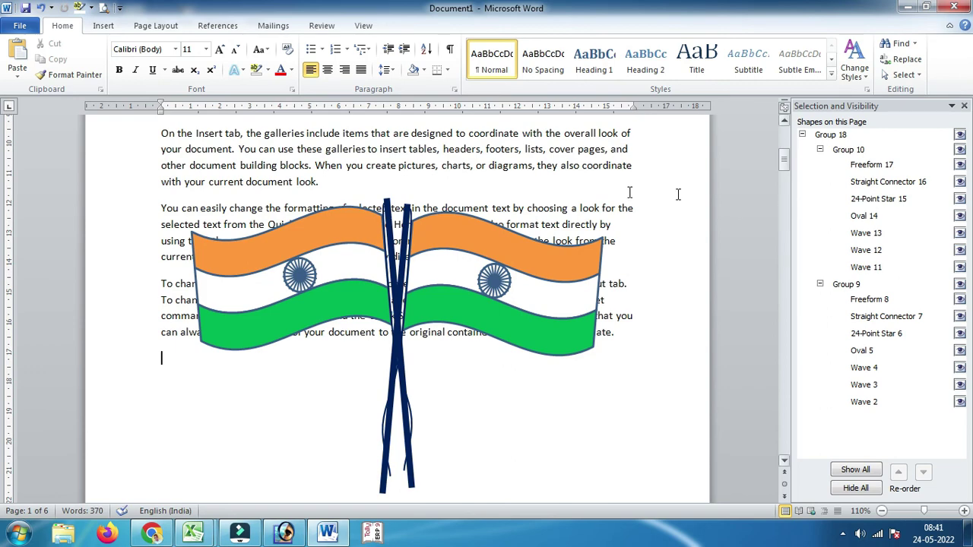
# Enlarge all document text to 14 pt and drag the crossed flags group over the paragraphs.
pyautogui.scroll(1, 630, 193)
pyautogui.hotkey('ctrl', 'a')
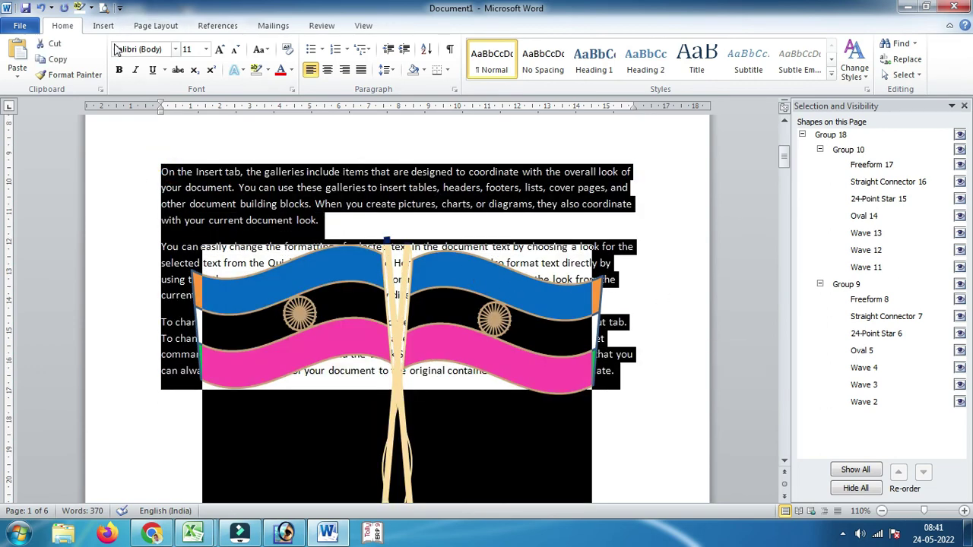
pyautogui.click(217, 54)
pyautogui.click(217, 53)
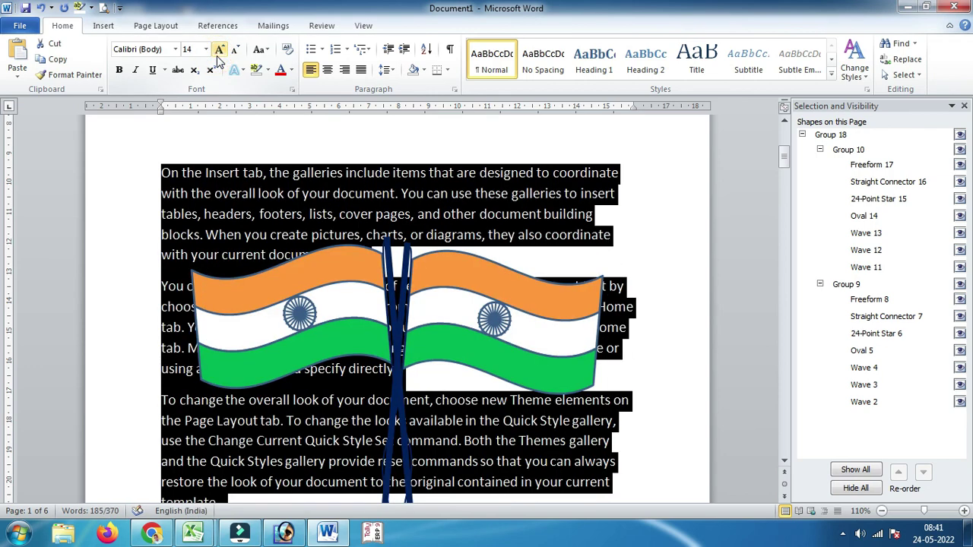
pyautogui.click(473, 285)
pyautogui.moveTo(506, 291); pyautogui.dragTo(485, 295)
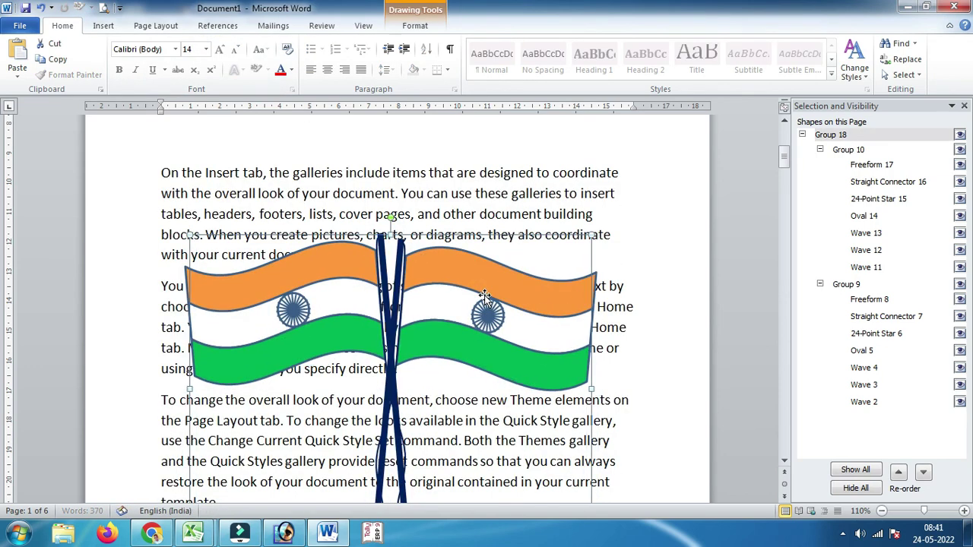
# Set the crossed flags group's text wrapping to Behind Text.
pyautogui.click(423, 27)
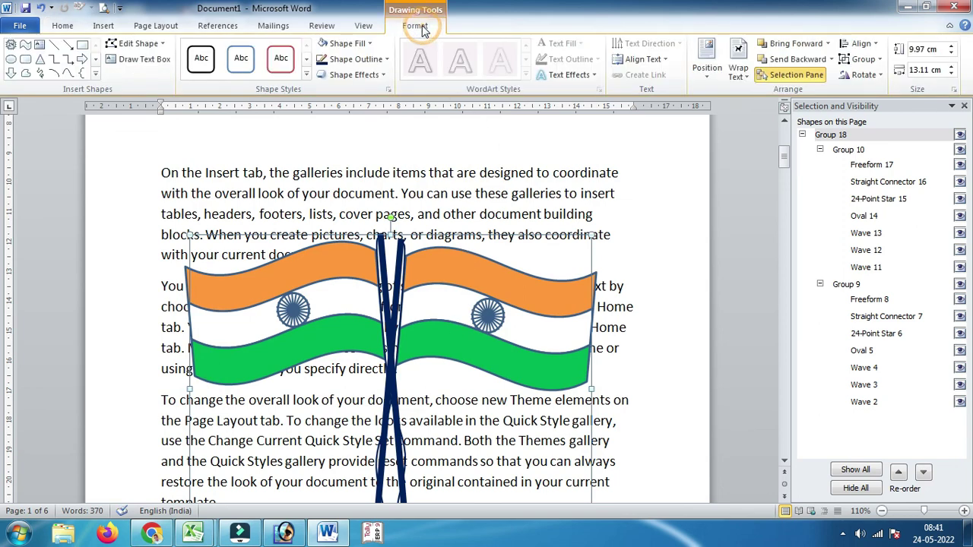
pyautogui.click(748, 70)
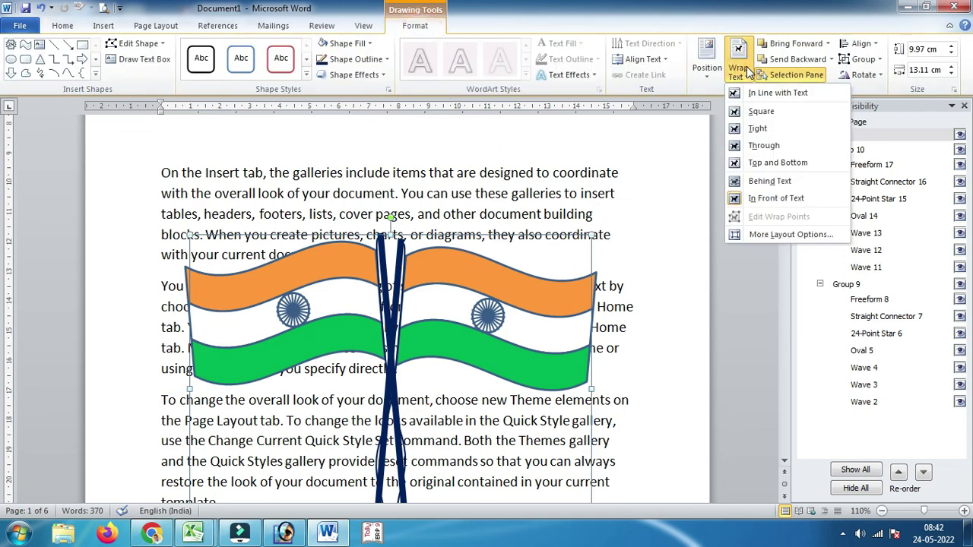
pyautogui.click(769, 182)
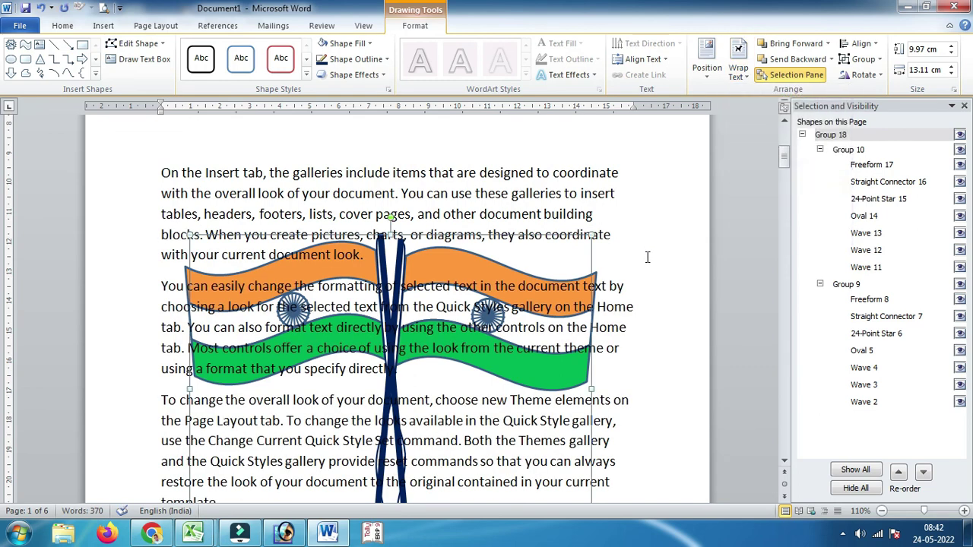